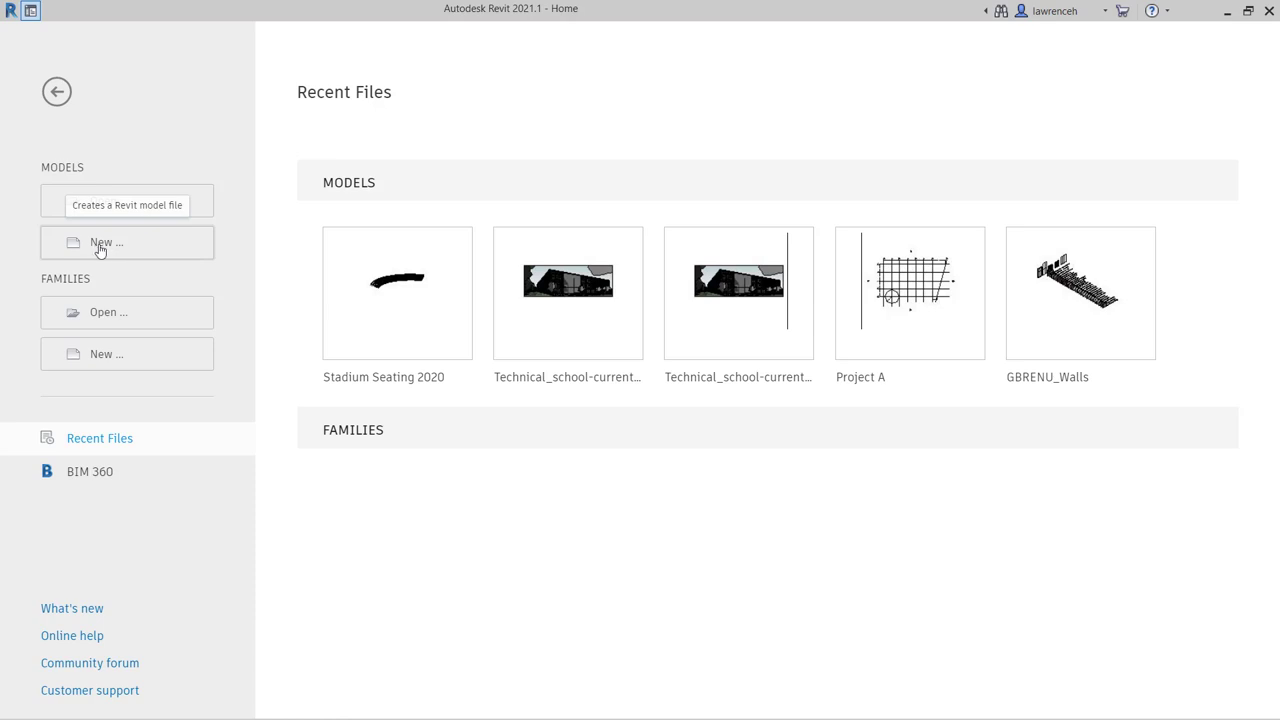
Step: Create a new project from the Structural Template, open Level 1 and close the Level 2 view
left_click(100, 250)
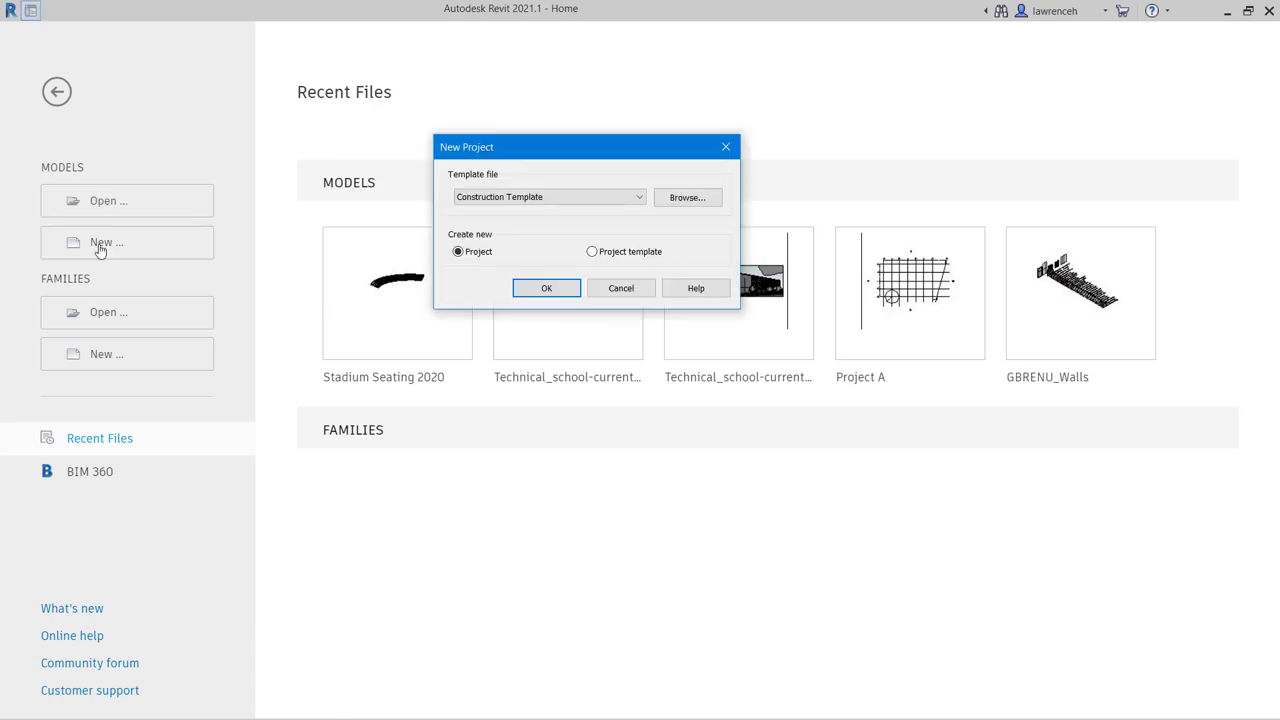
left_click(630, 198)
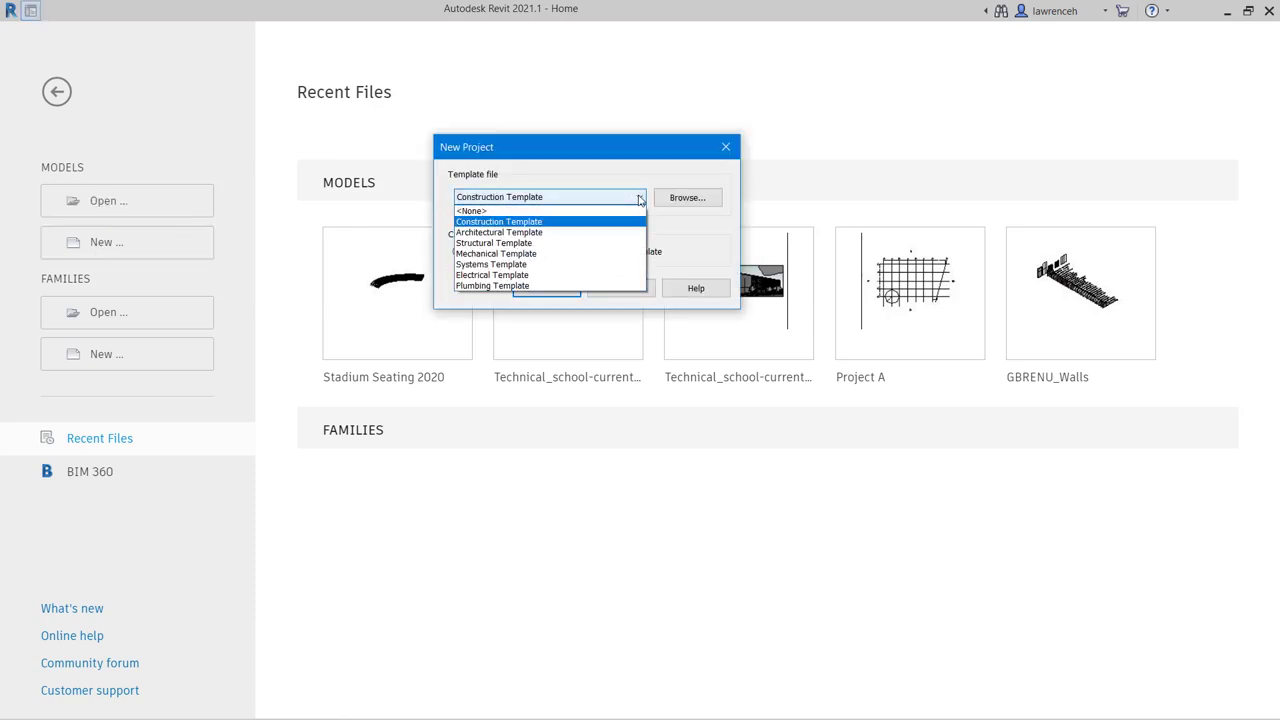
left_click(570, 243)
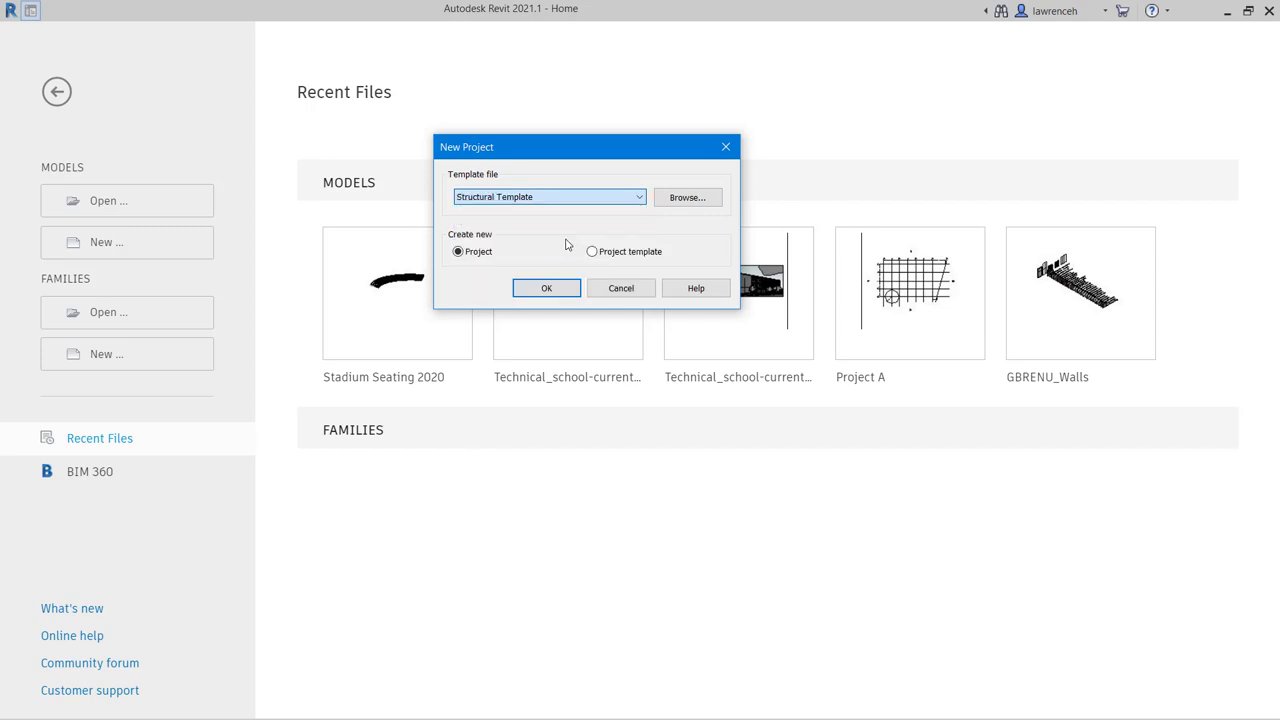
left_click(547, 289)
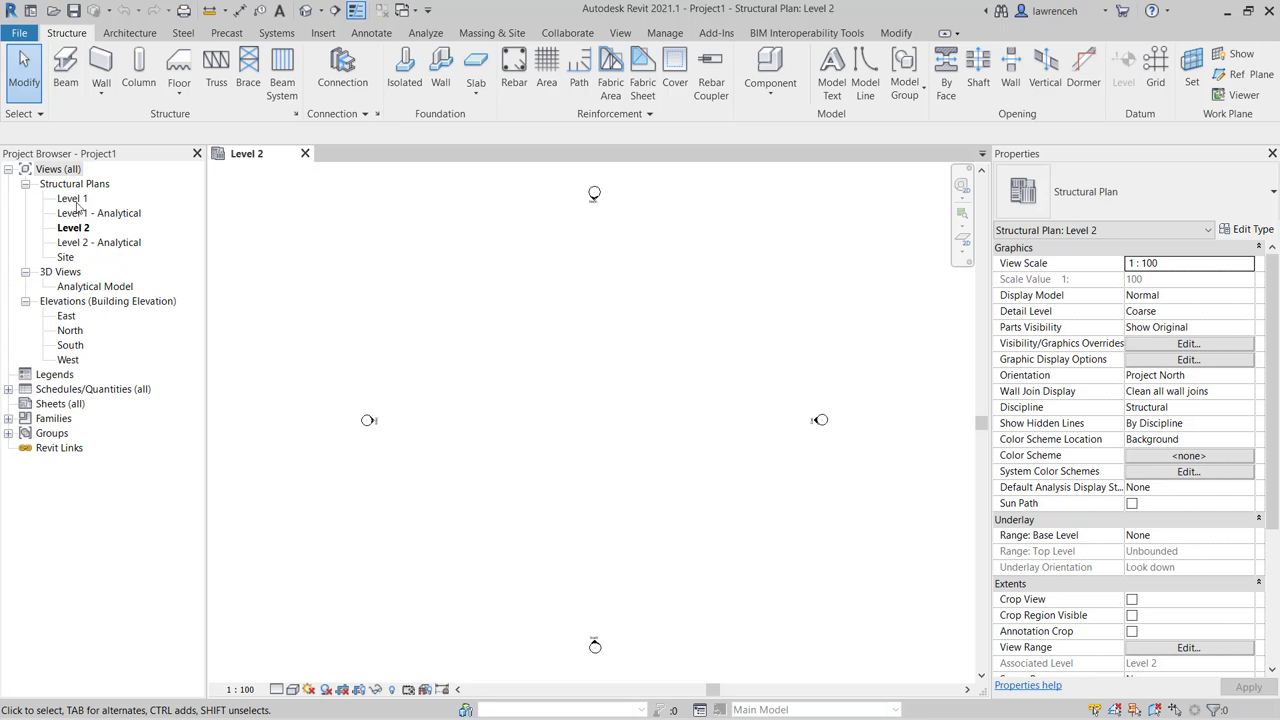
double_click(80, 204)
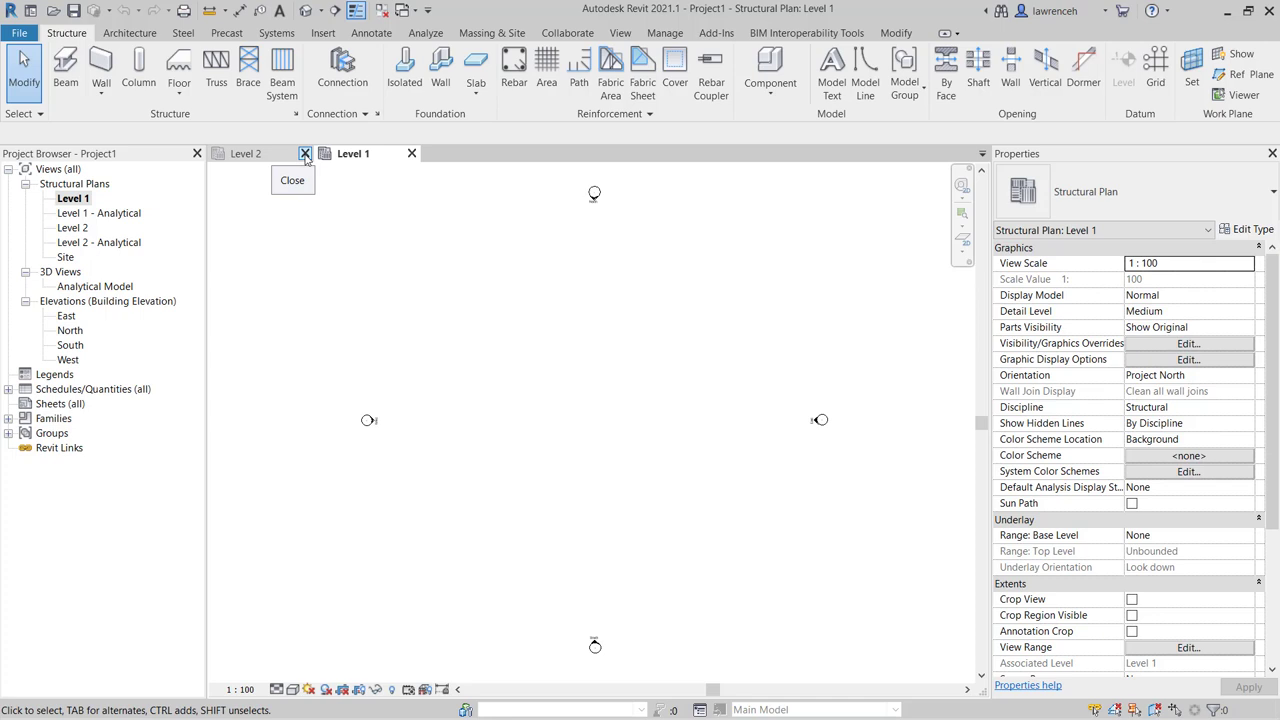
left_click(305, 153)
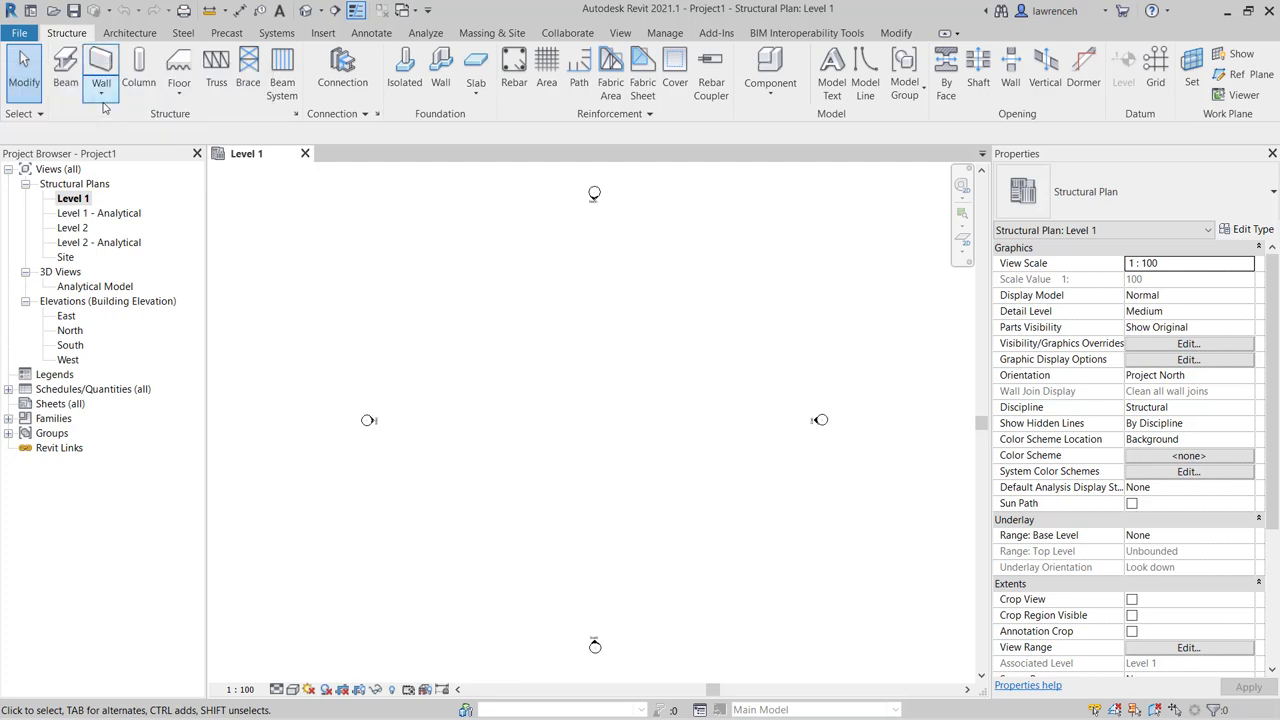
left_click(103, 105)
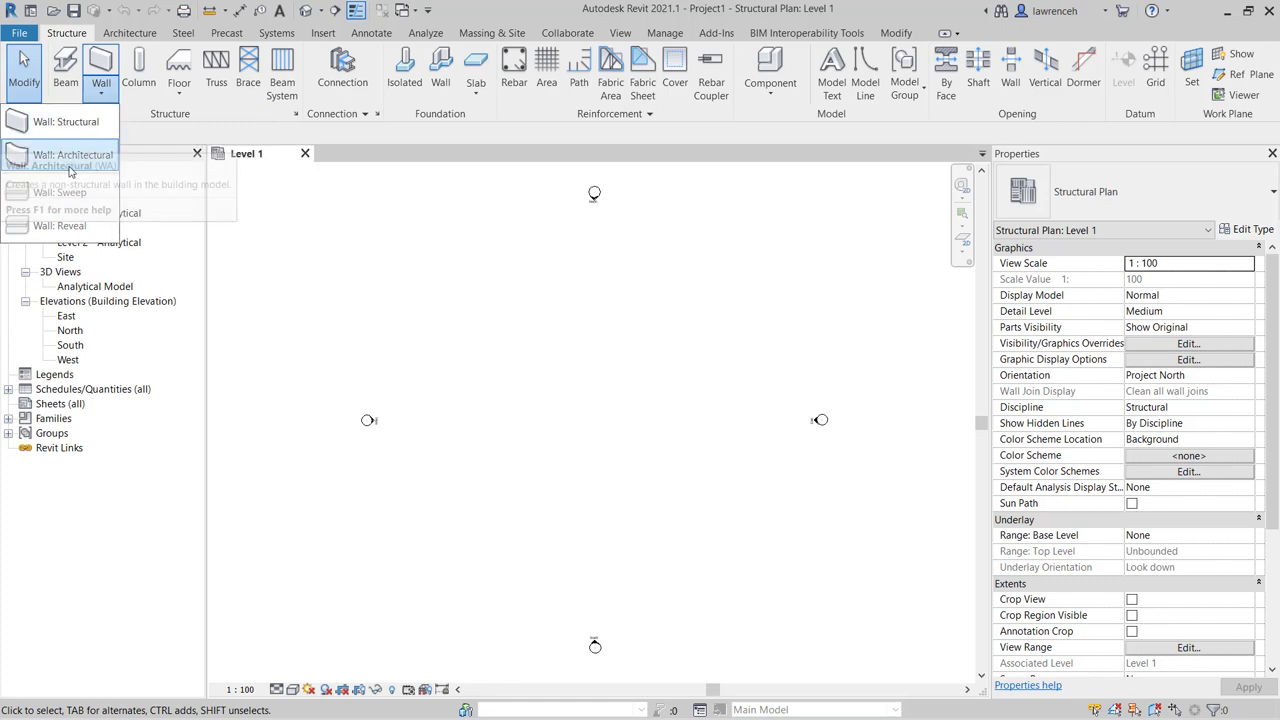
mouse_move(66, 152)
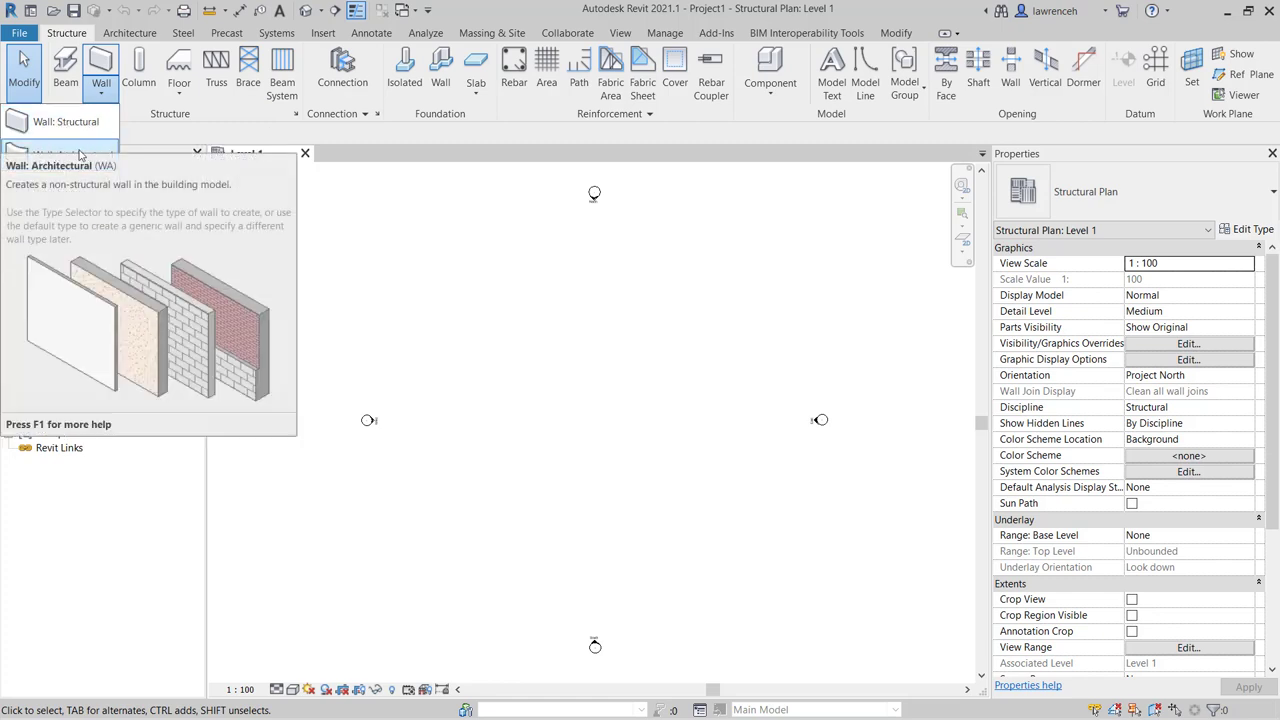
left_click(140, 138)
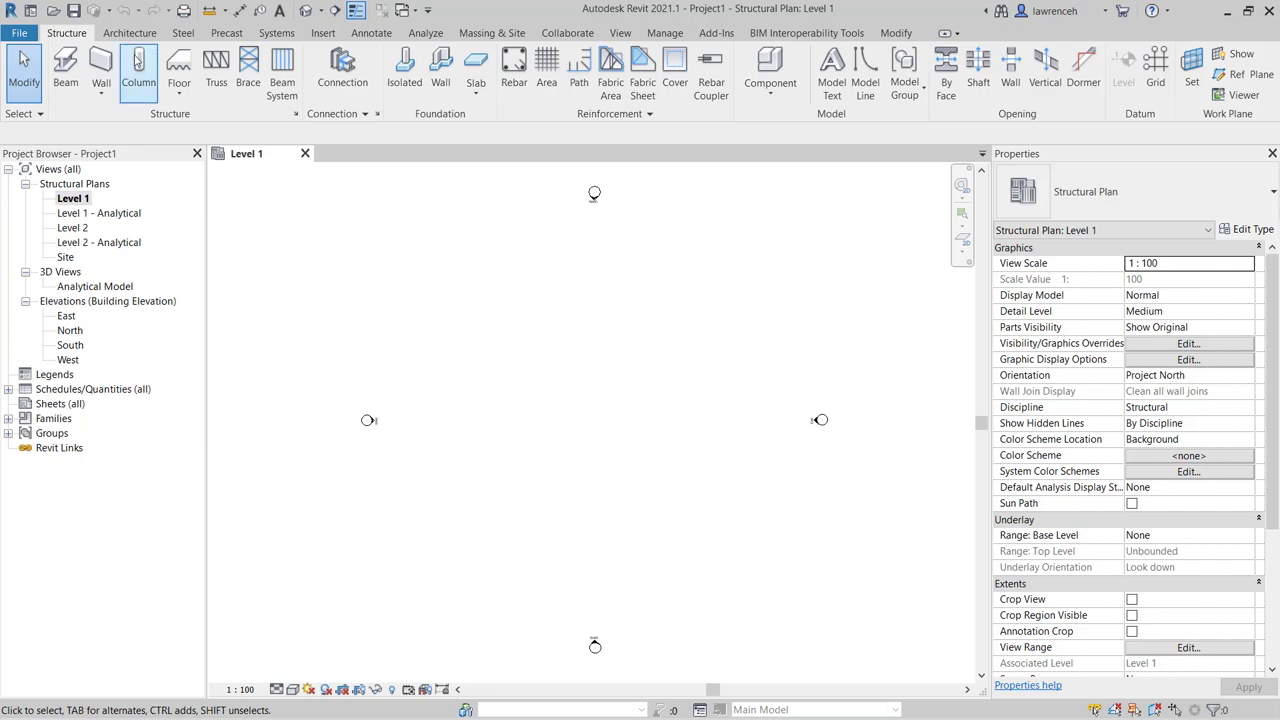
left_click(133, 34)
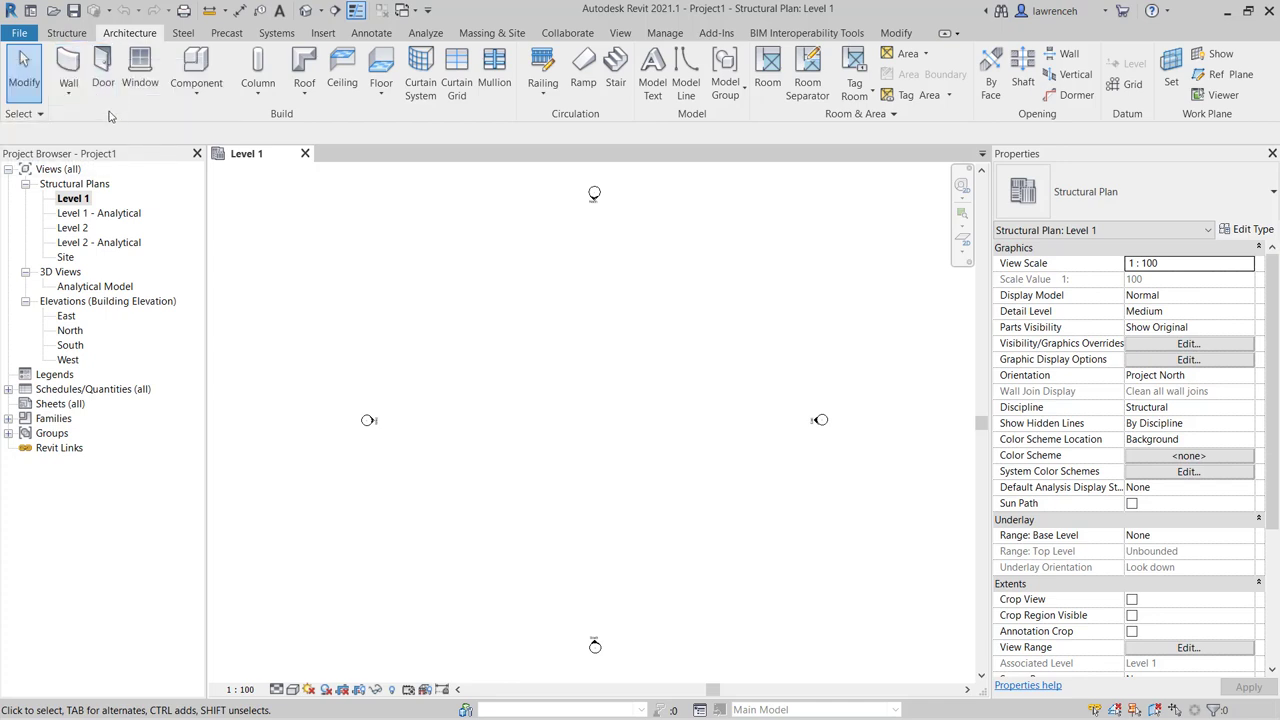
left_click(66, 33)
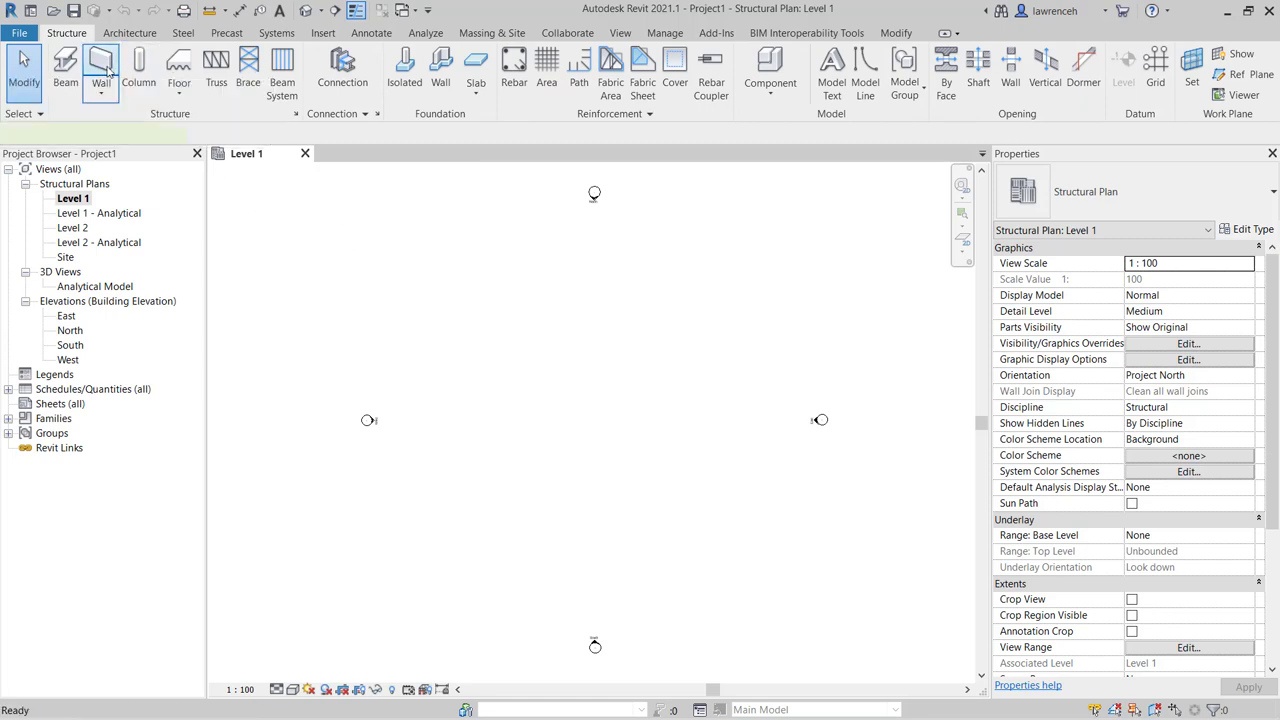
Step: Start the structural Wall tool with walls set to Height, rising to Level 2
left_click(107, 70)
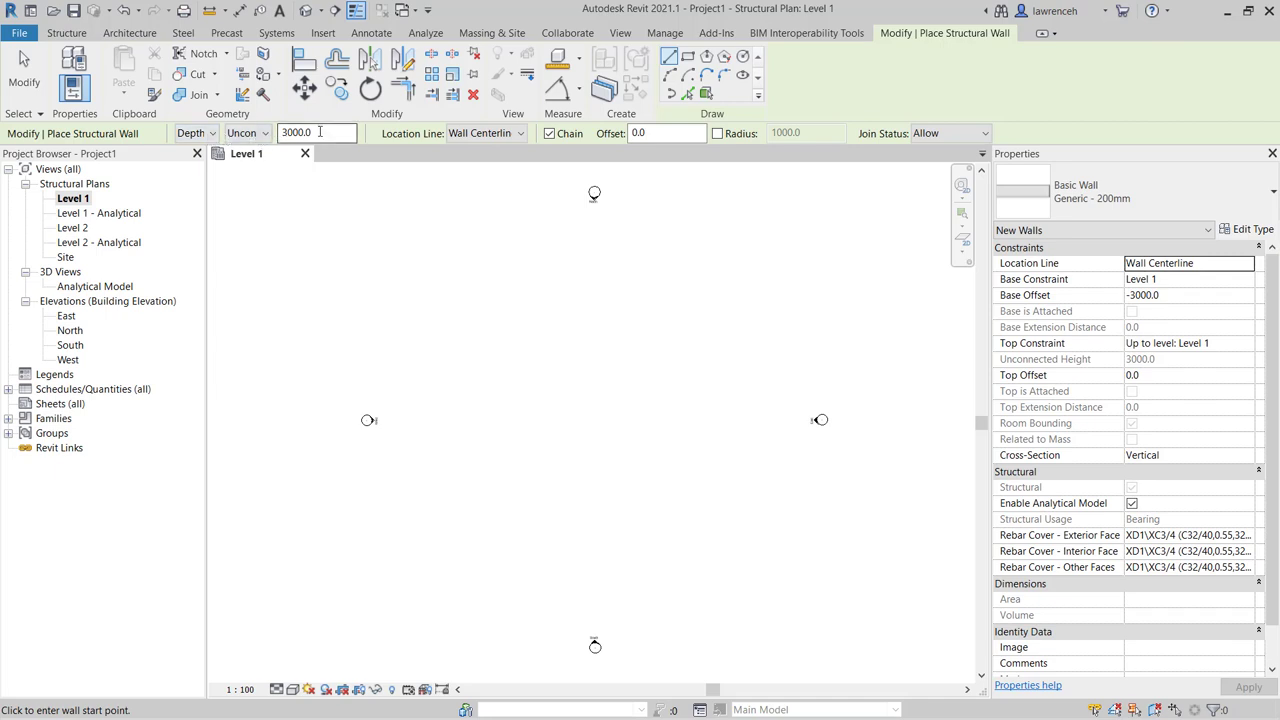
left_click(212, 134)
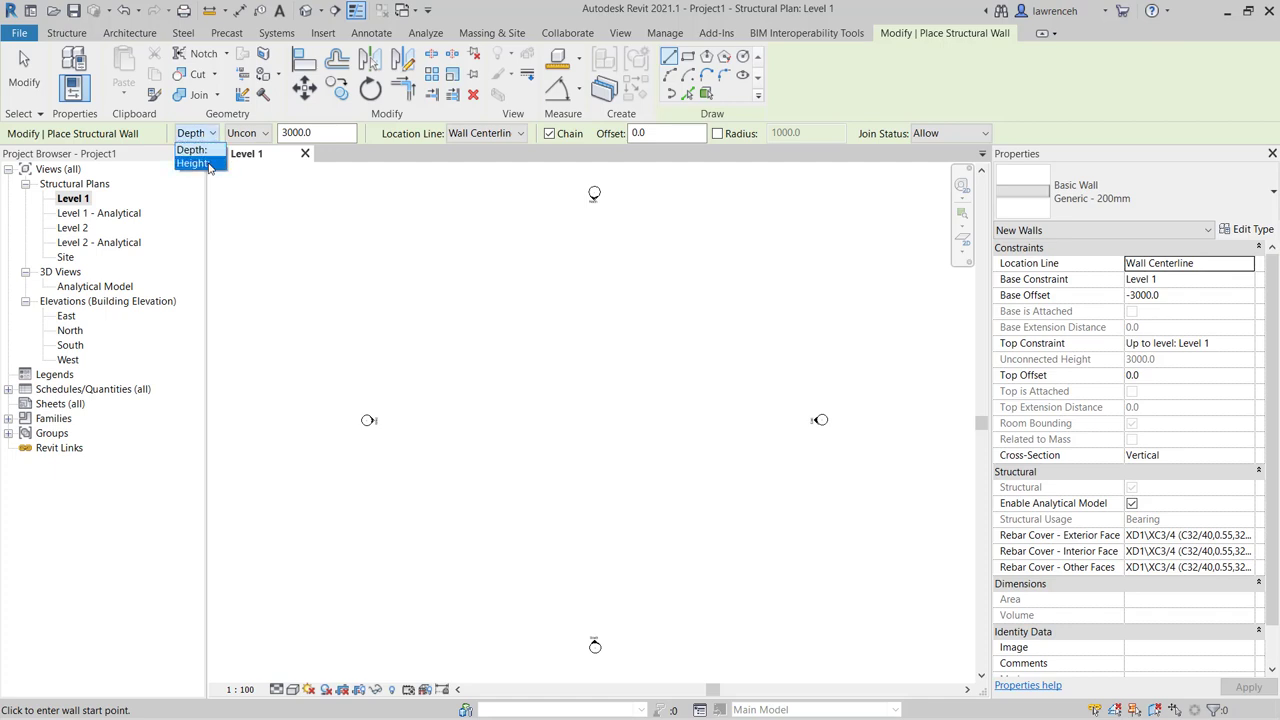
left_click(210, 166)
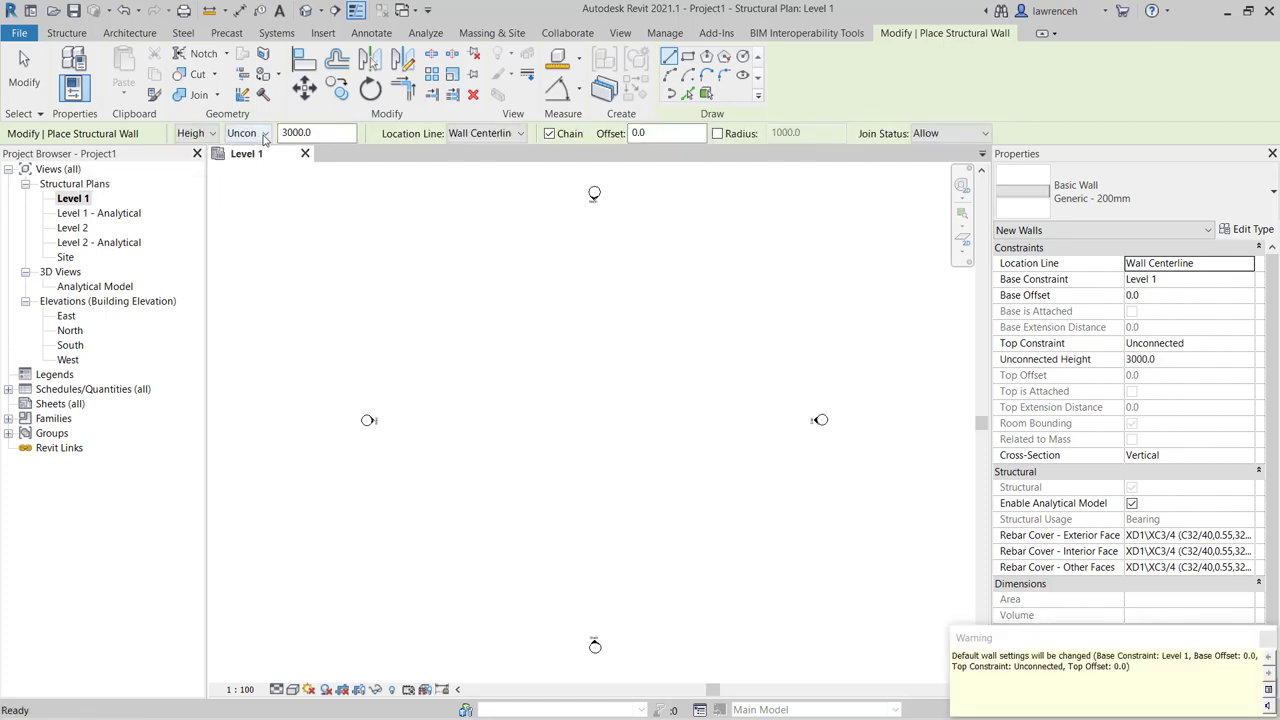
left_click(265, 134)
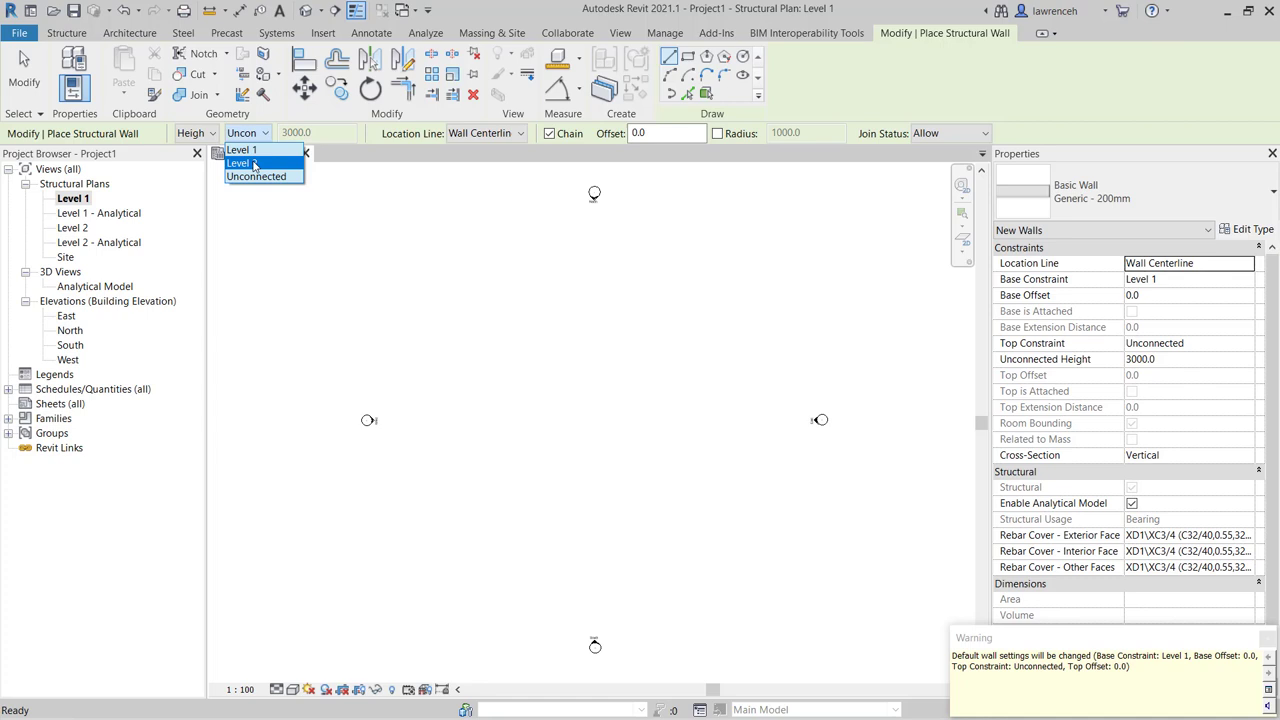
left_click(255, 164)
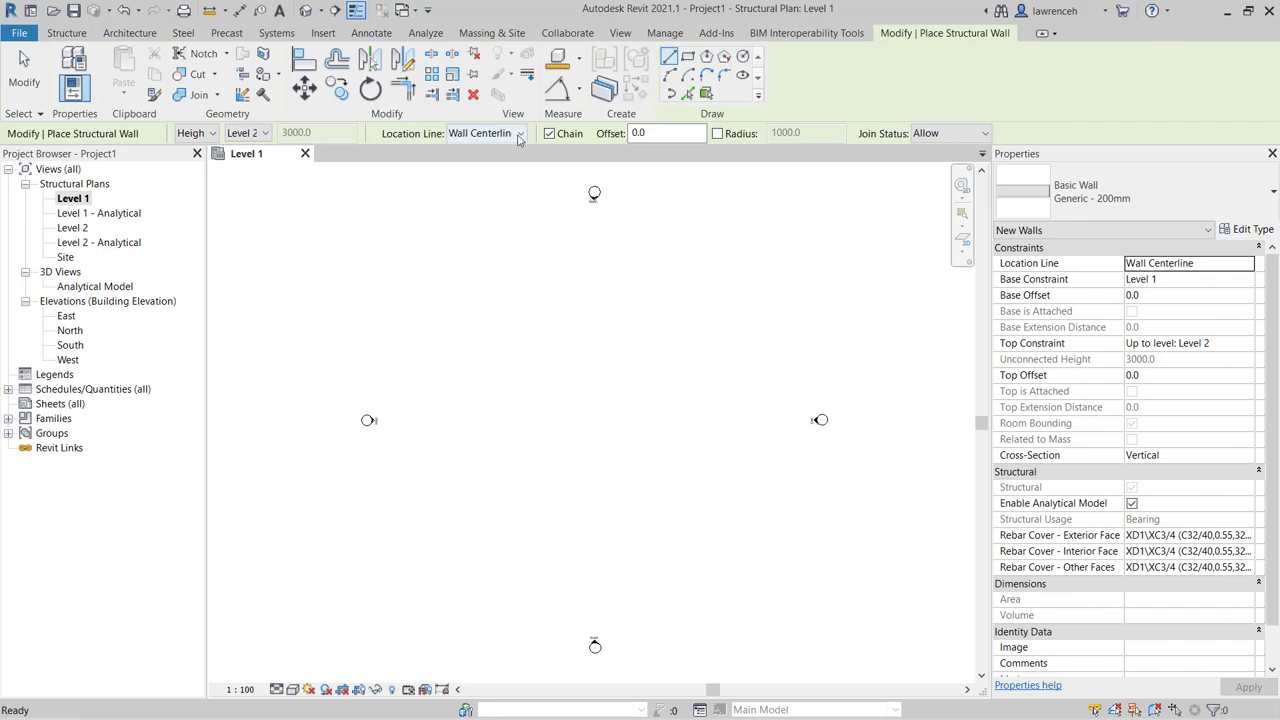
left_click(518, 136)
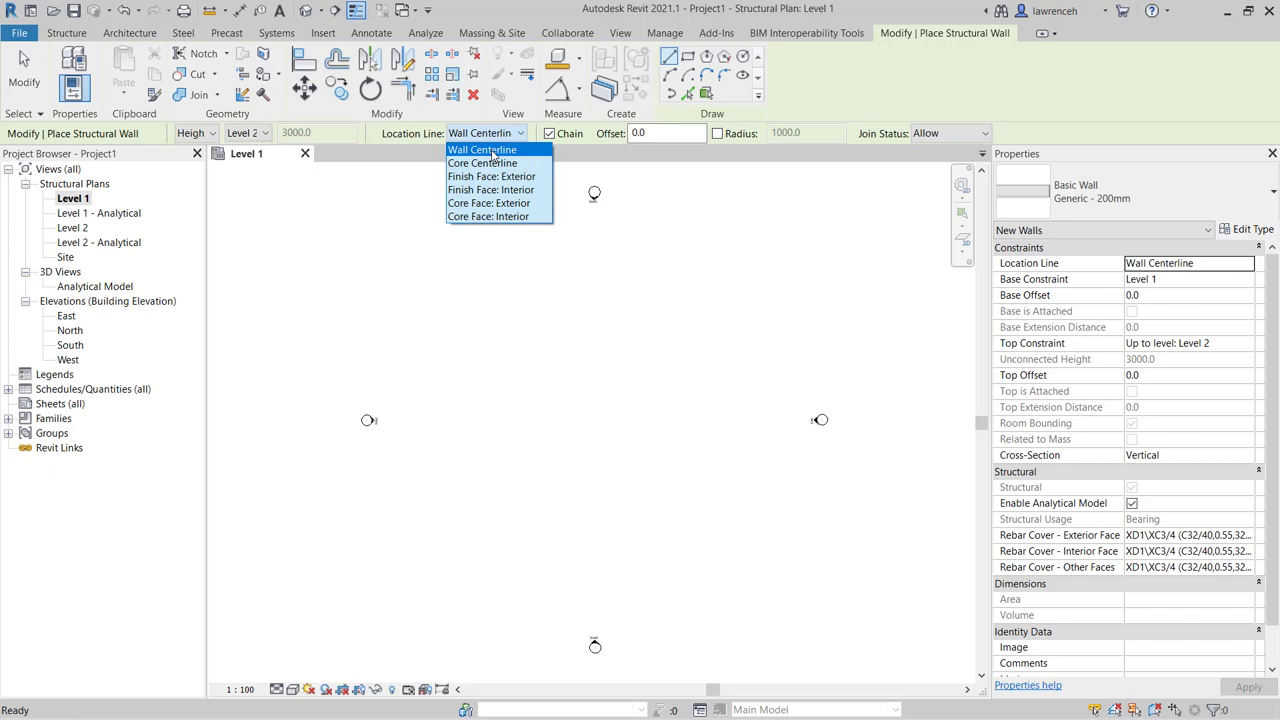
left_click(494, 152)
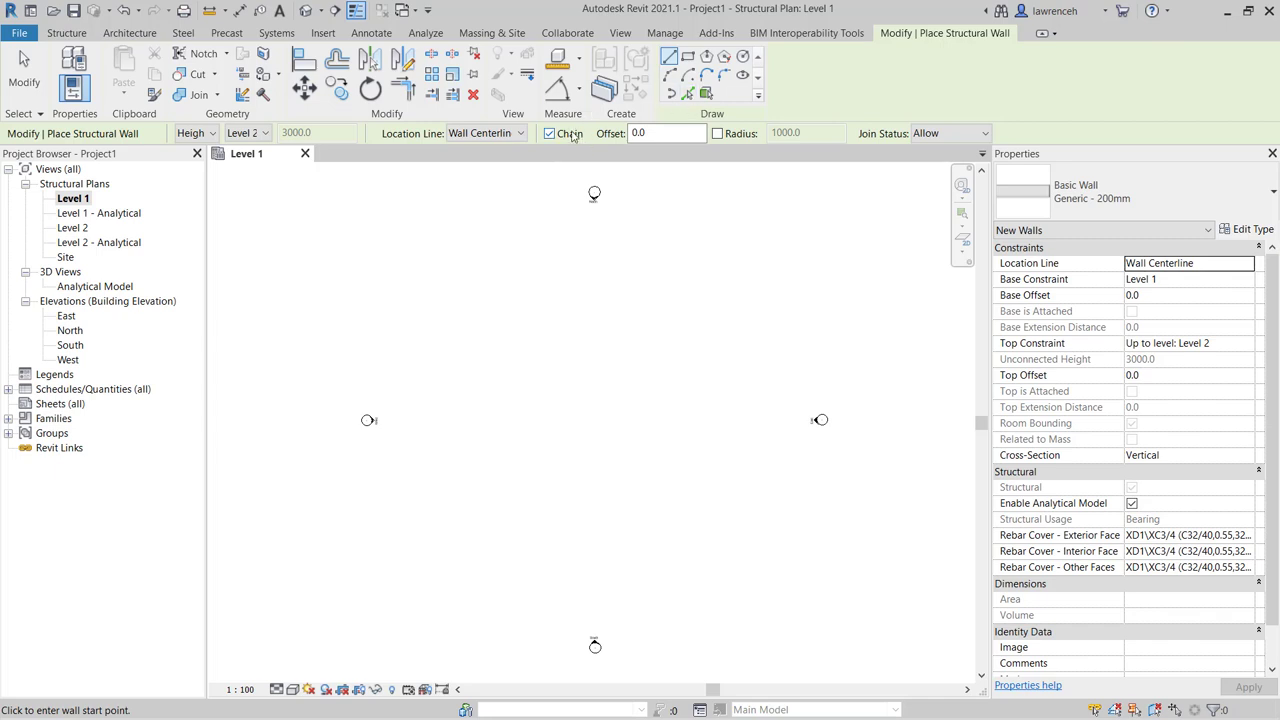
left_click(570, 134)
Step: Open the Type Selector to browse the Basic Wall types
left_click(1263, 204)
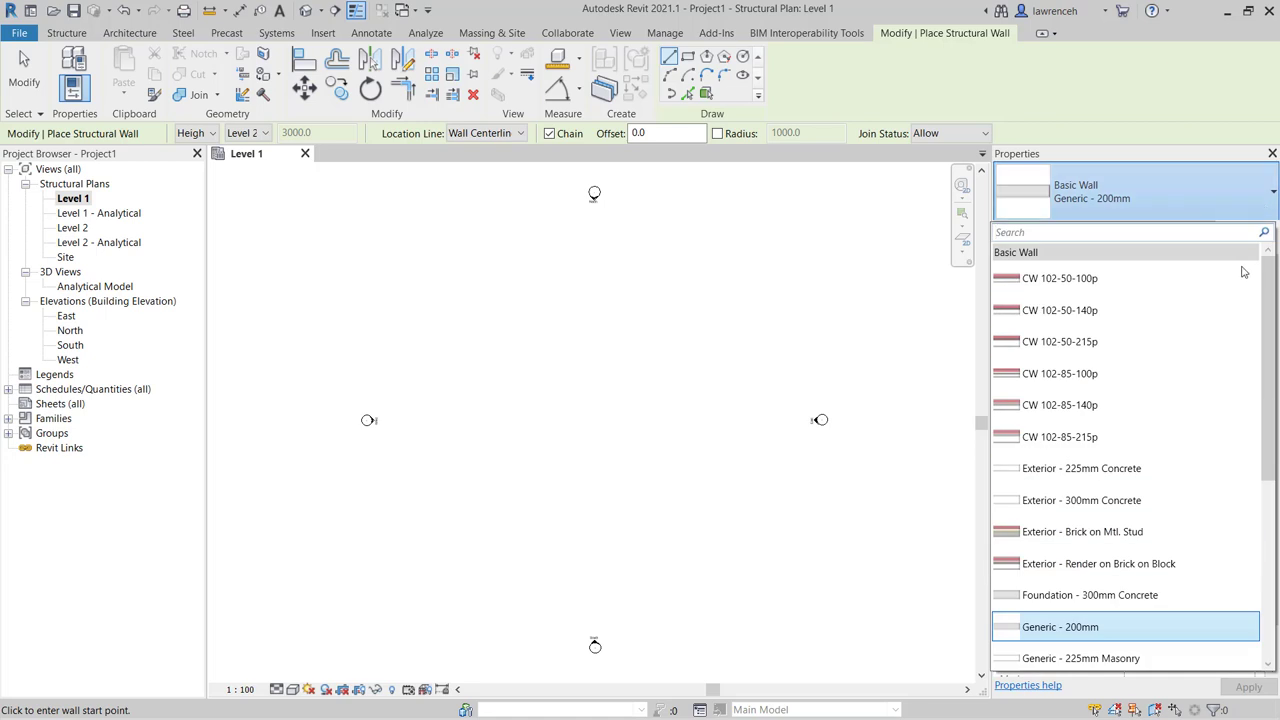
scroll(1205, 391, "down", 2)
scroll(1208, 409, "down", 2)
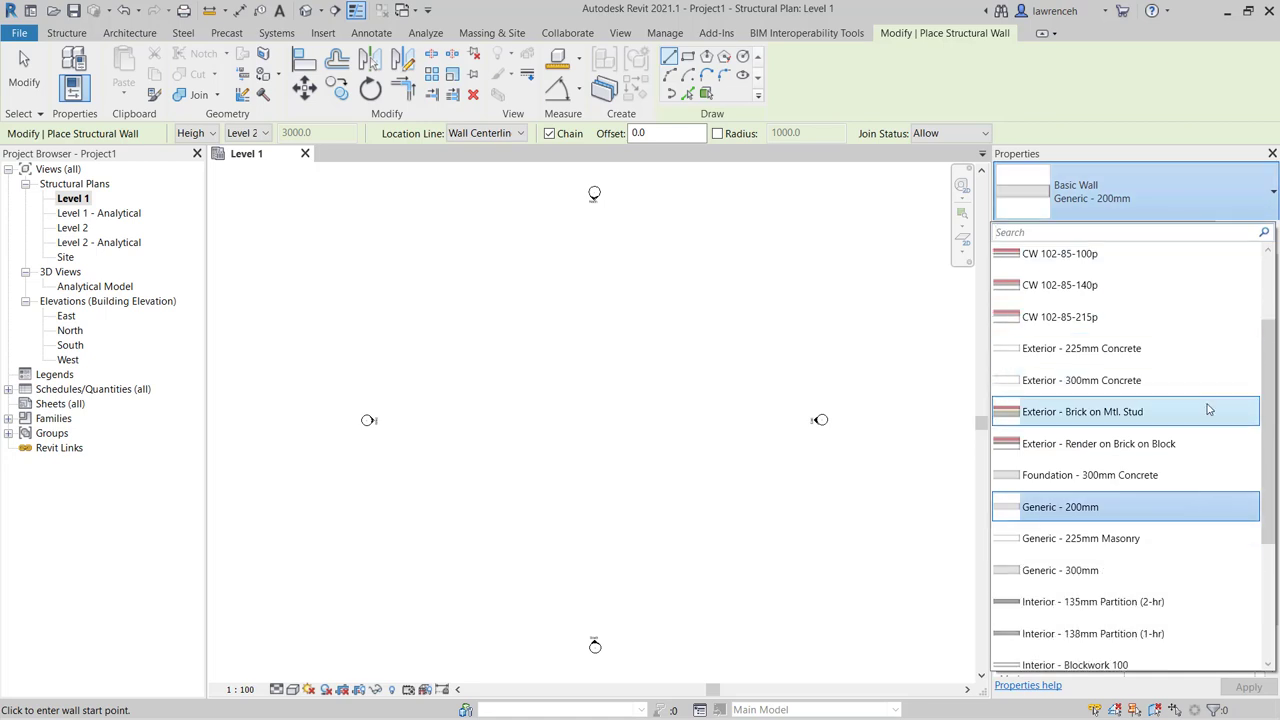
scroll(1208, 409, "down", 2)
scroll(1208, 420, "down", 2)
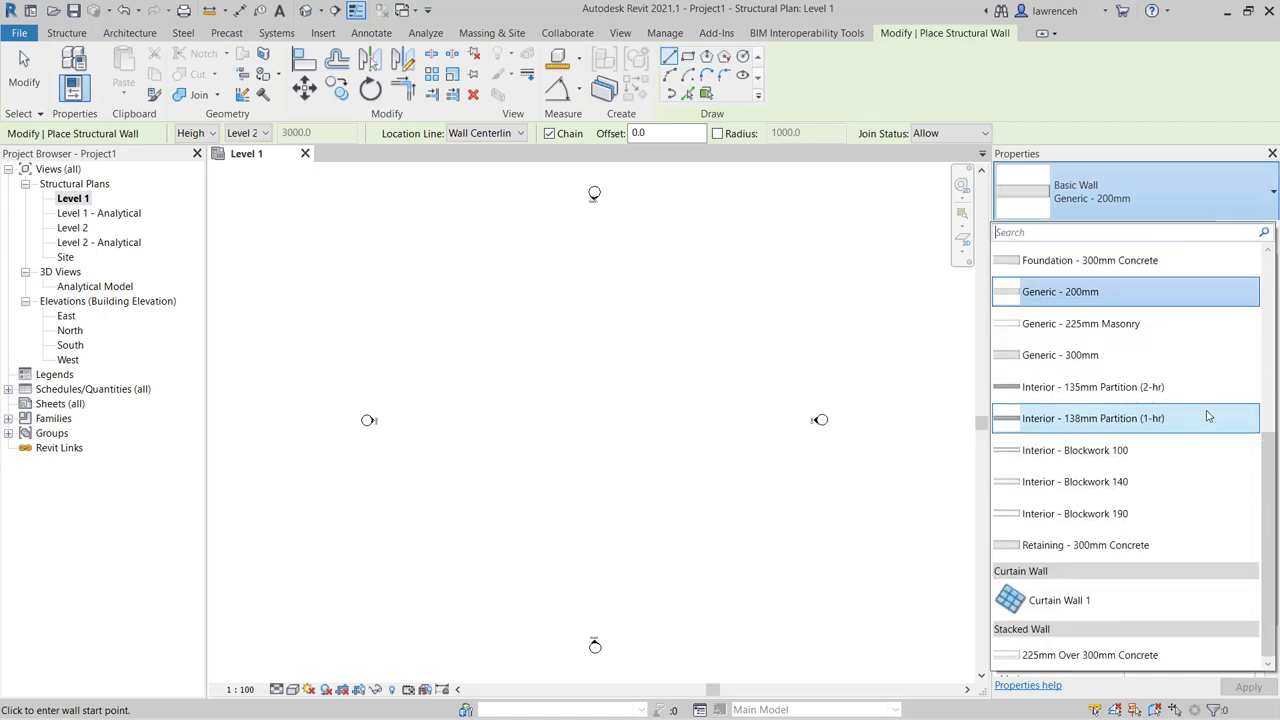
scroll(1207, 420, "up", 2)
scroll(1207, 423, "up", 3)
scroll(1205, 421, "up", 2)
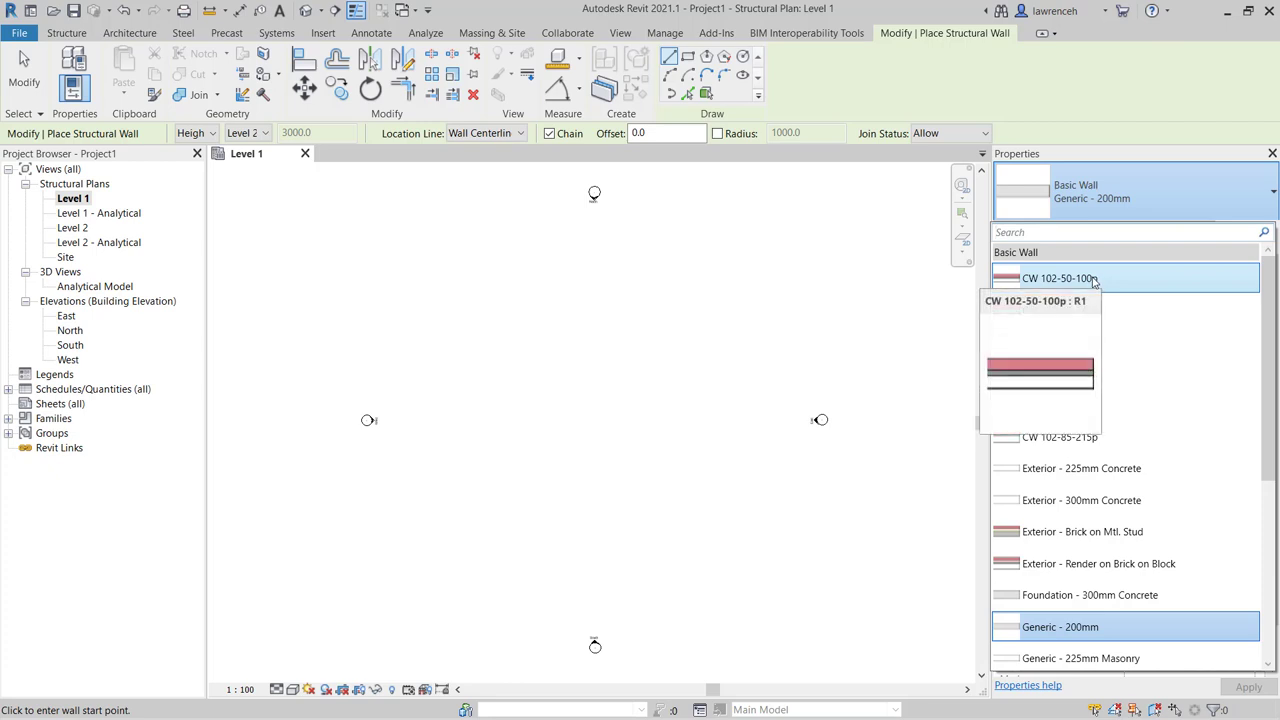
Step: Draw CW 102-50-100p walls of 6 m, 10000 and 5000, then close the L-shaped loop
left_click(1094, 280)
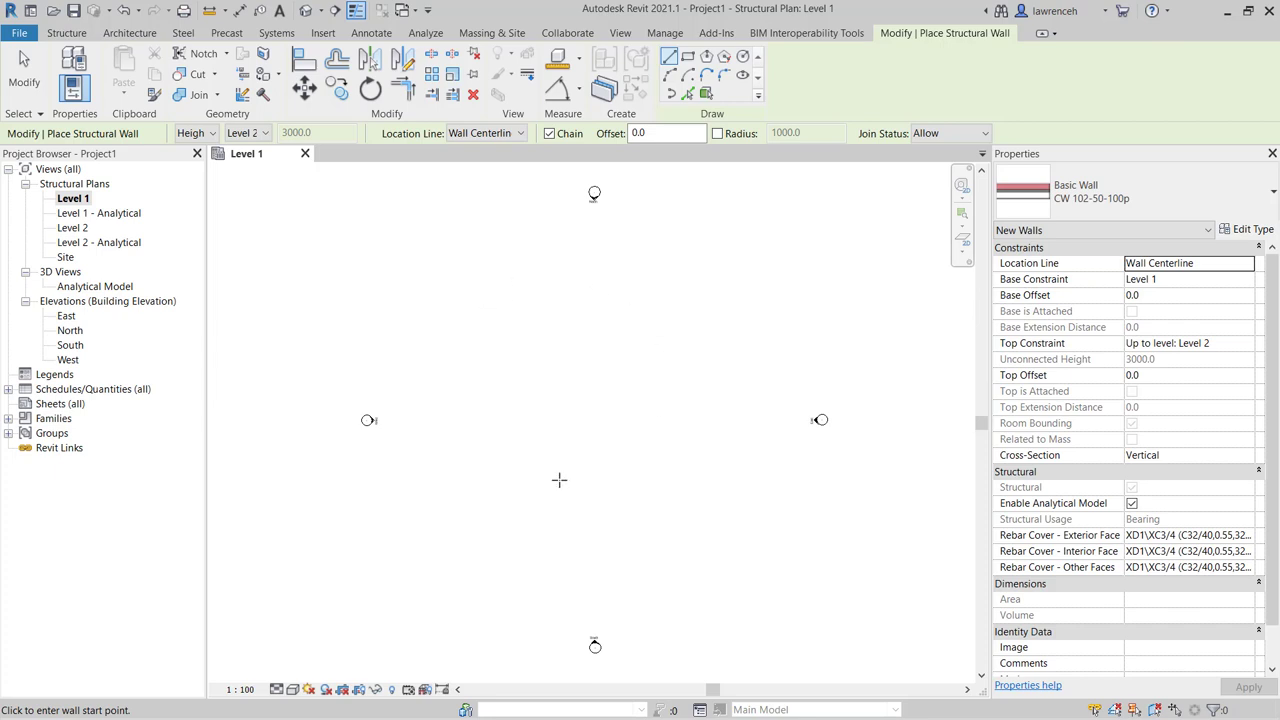
left_click(495, 468)
scroll(495, 430, "up", 1)
scroll(503, 428, "up", 2)
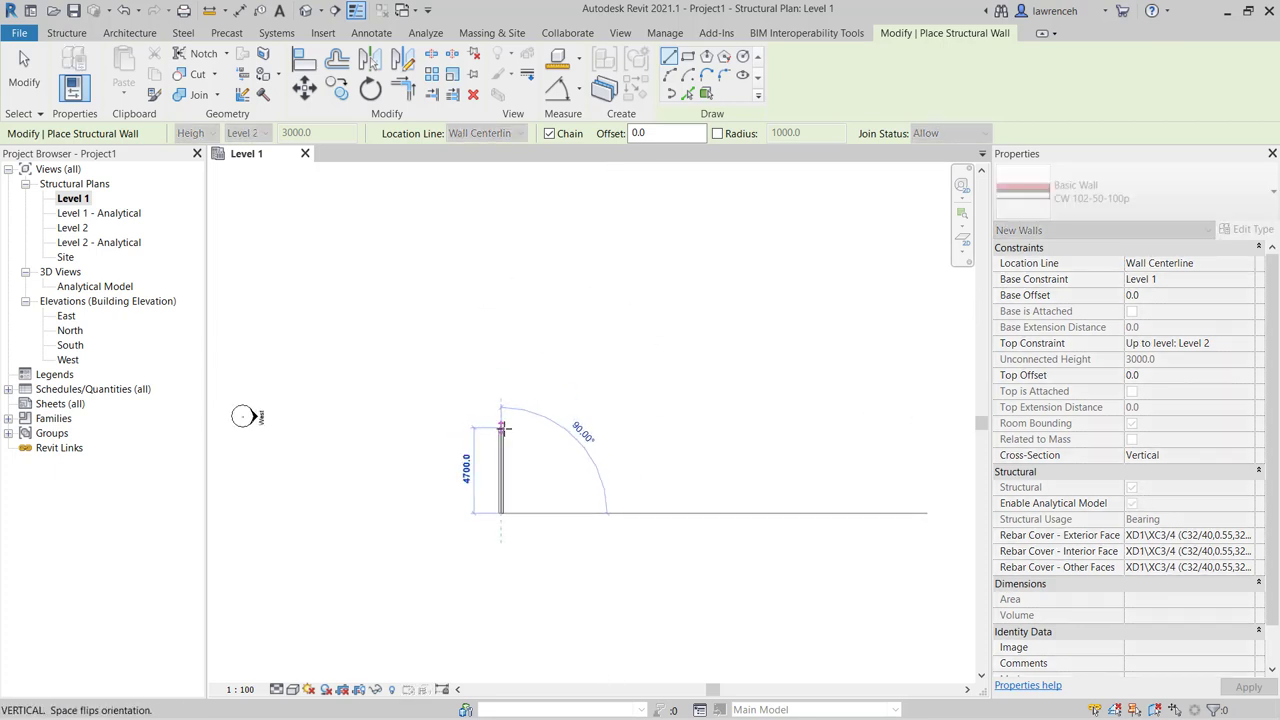
scroll(503, 428, "up", 1)
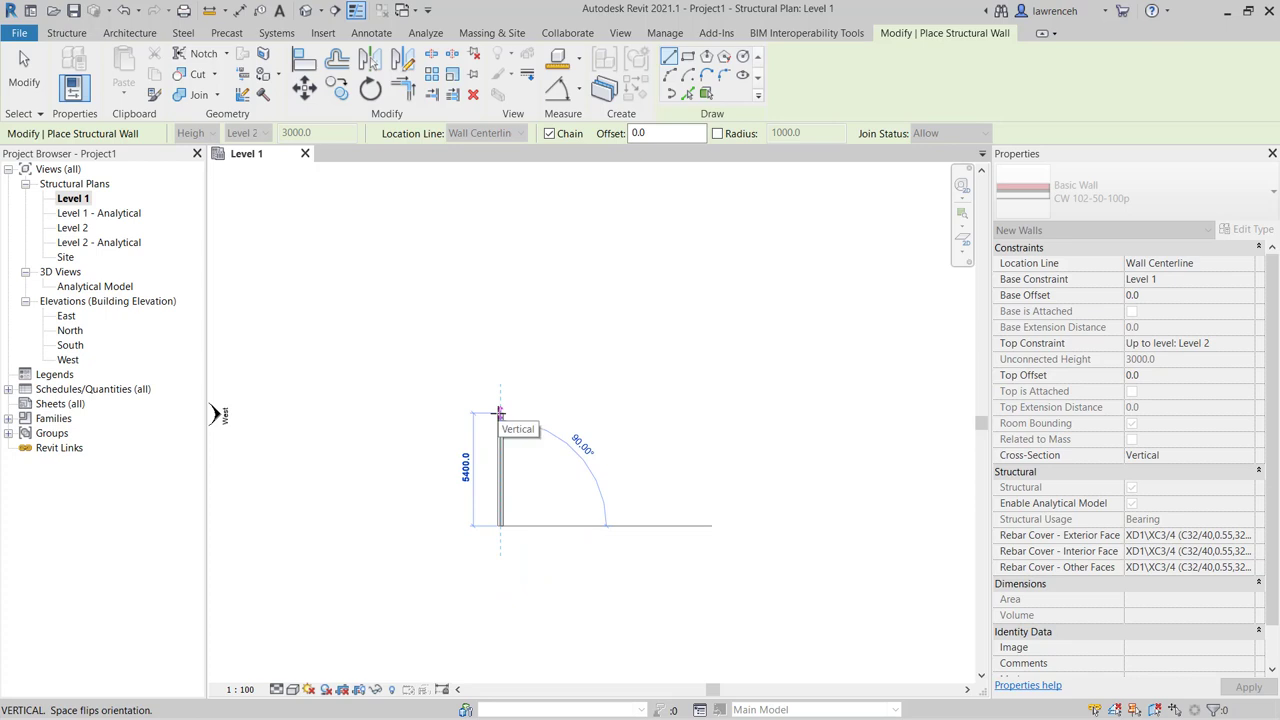
type("6m")
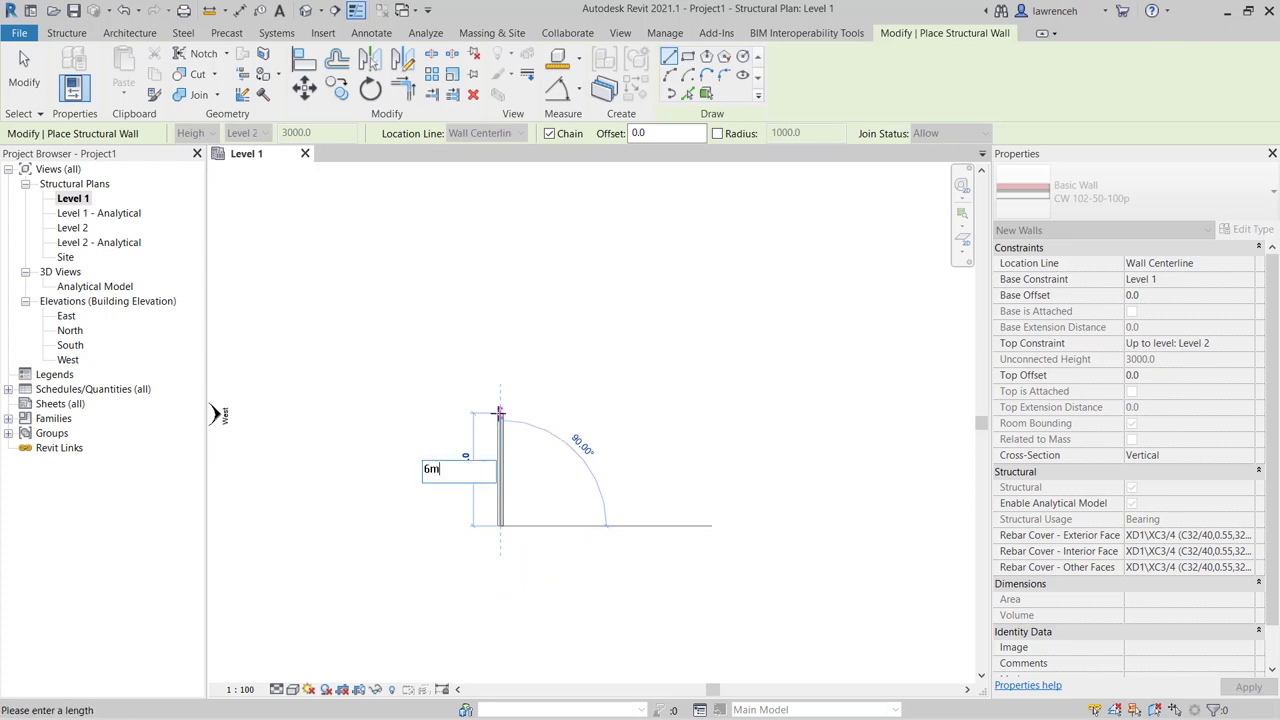
key("Return")
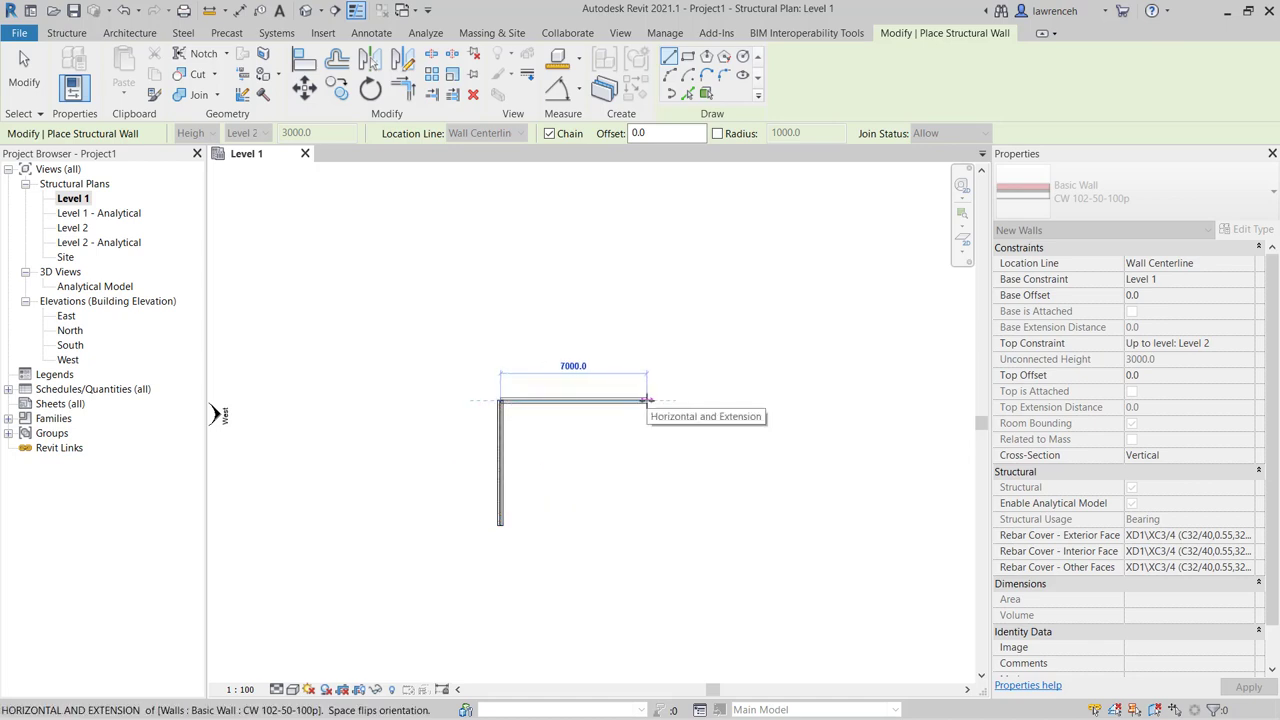
type("10000")
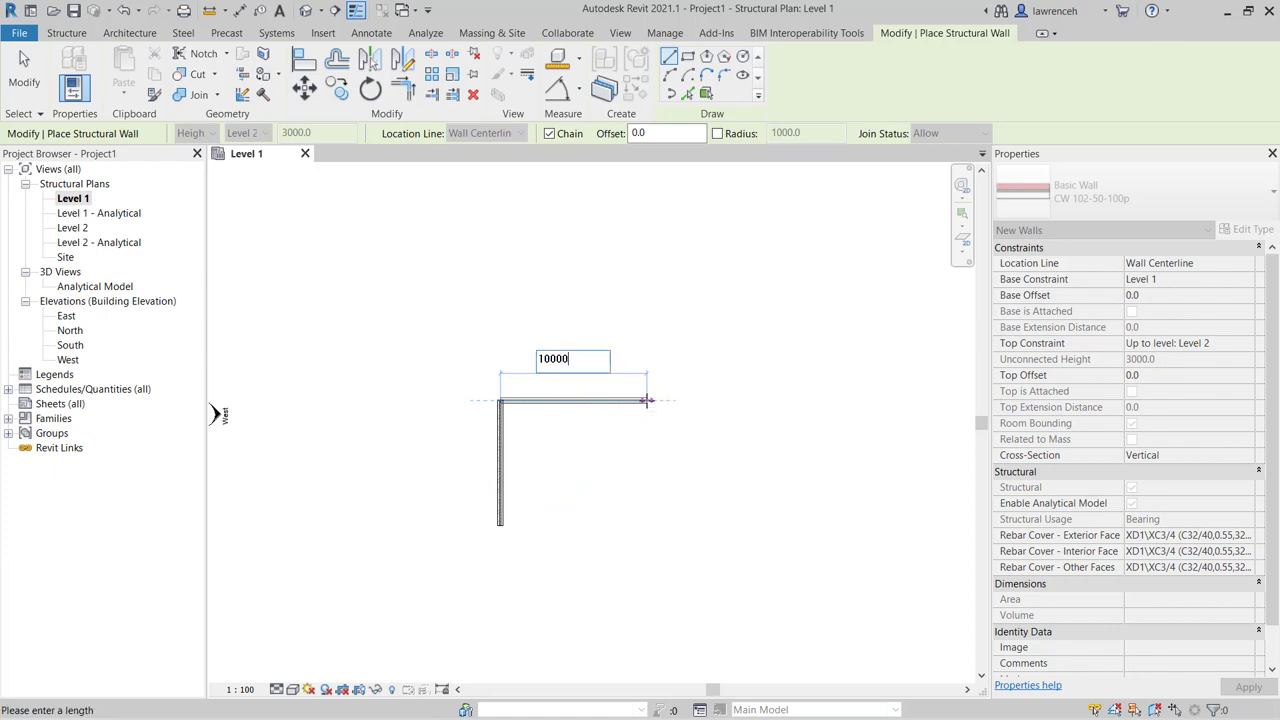
key("Return")
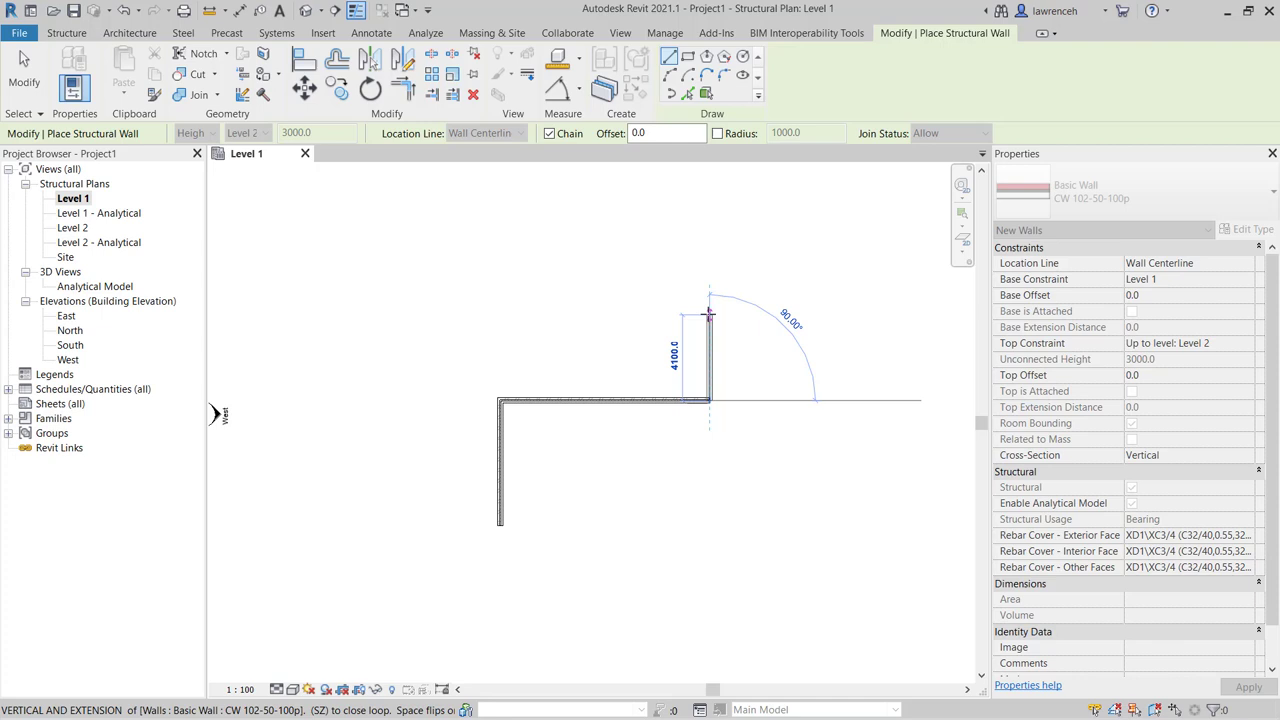
type("5000")
key("Return")
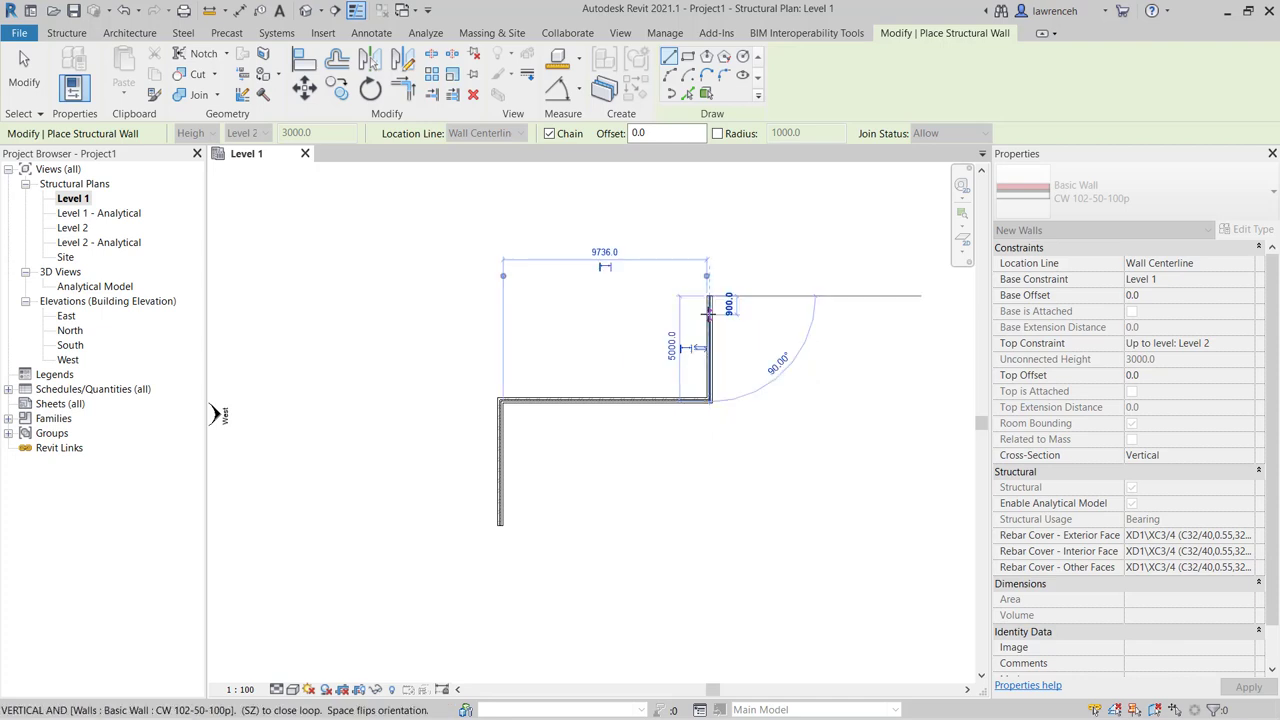
left_click(875, 297)
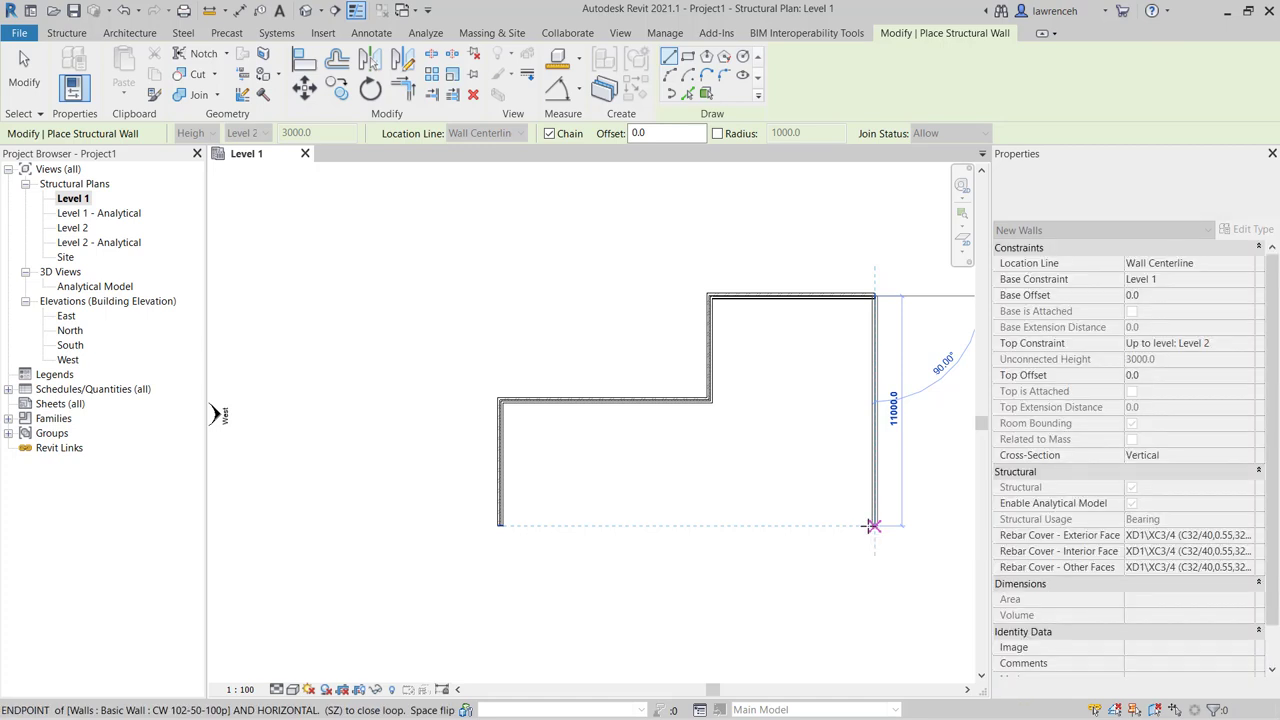
left_click(874, 526)
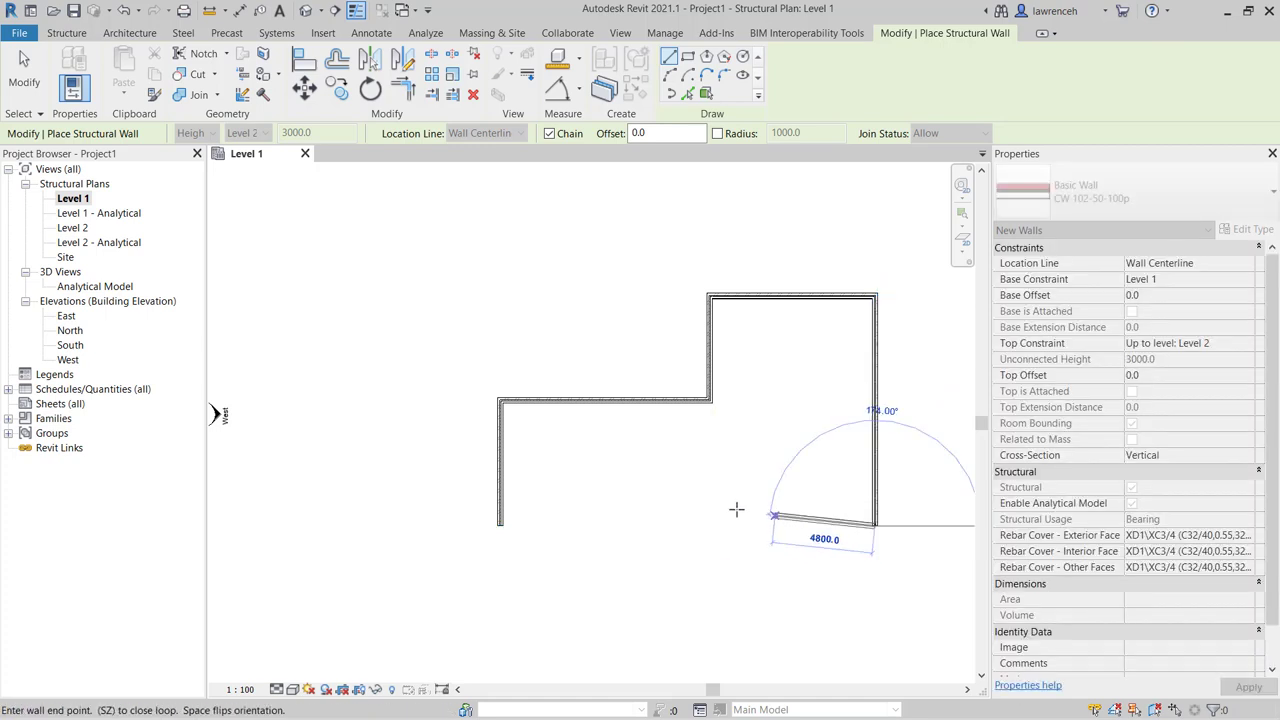
left_click(499, 526)
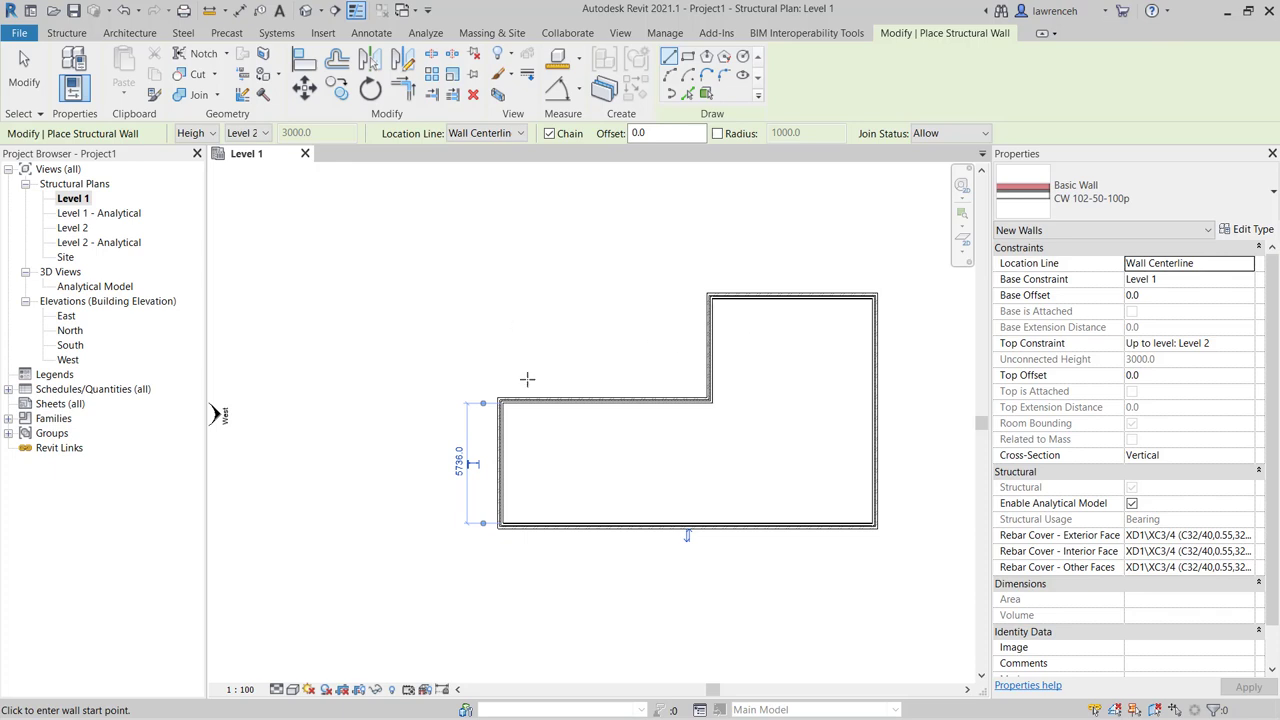
scroll(526, 377, "up", 2)
scroll(514, 354, "up", 2)
scroll(528, 371, "up", 2)
Step: Draw a vertical wall topped by a 1000 horizontal segment above the loop's upper-left corner
left_click(490, 392)
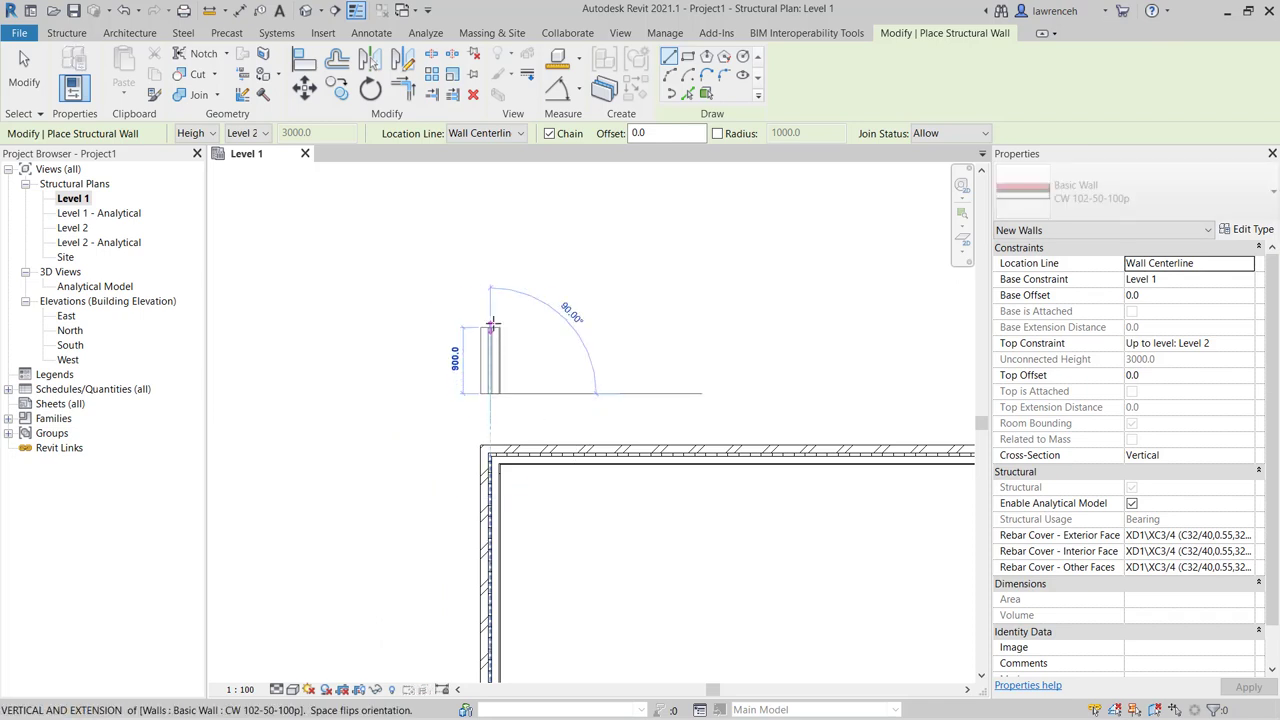
left_click(490, 283)
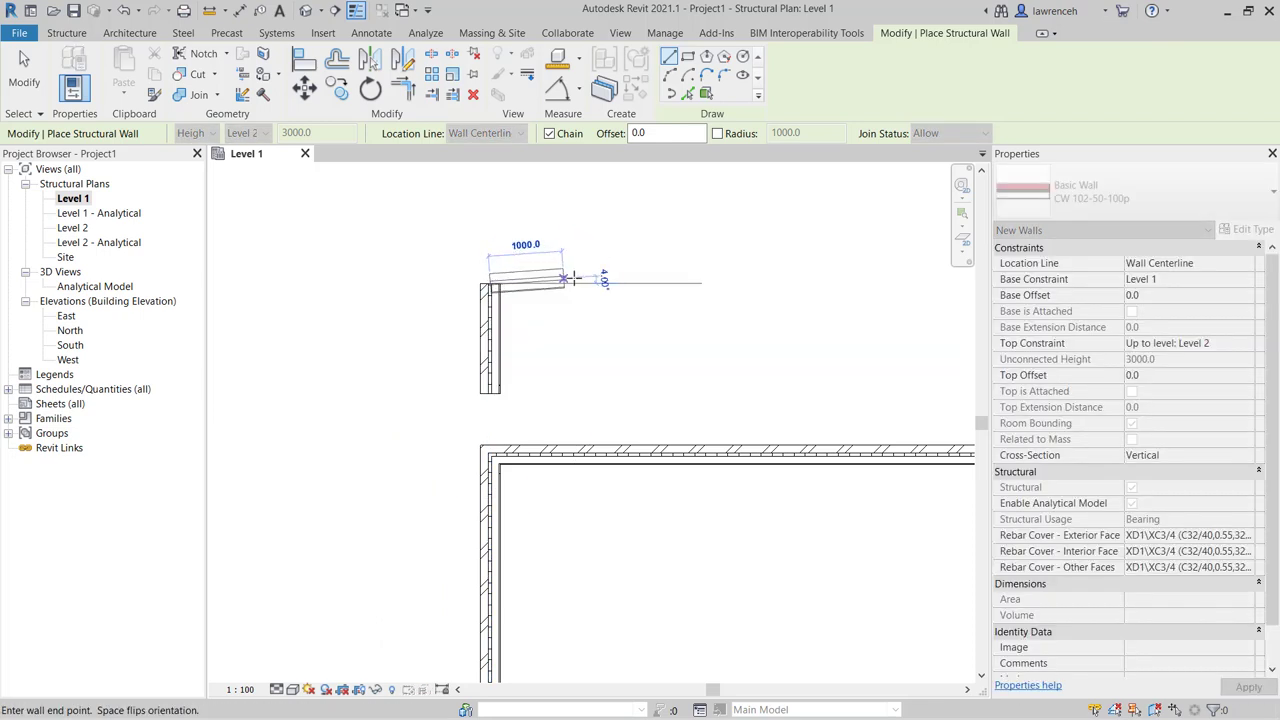
left_click(600, 283)
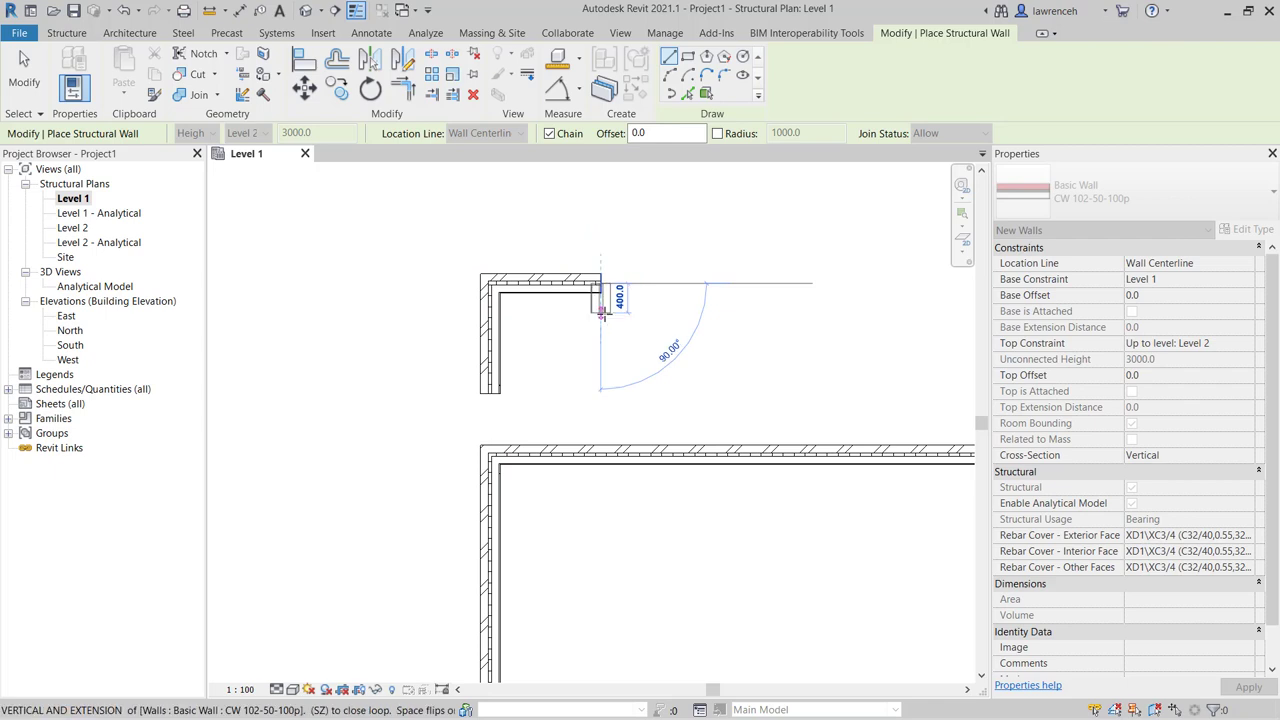
Step: Draw a second horizontal-then-vertical wall pair to the right, then exit the Wall tool
key("Escape")
left_click(765, 283)
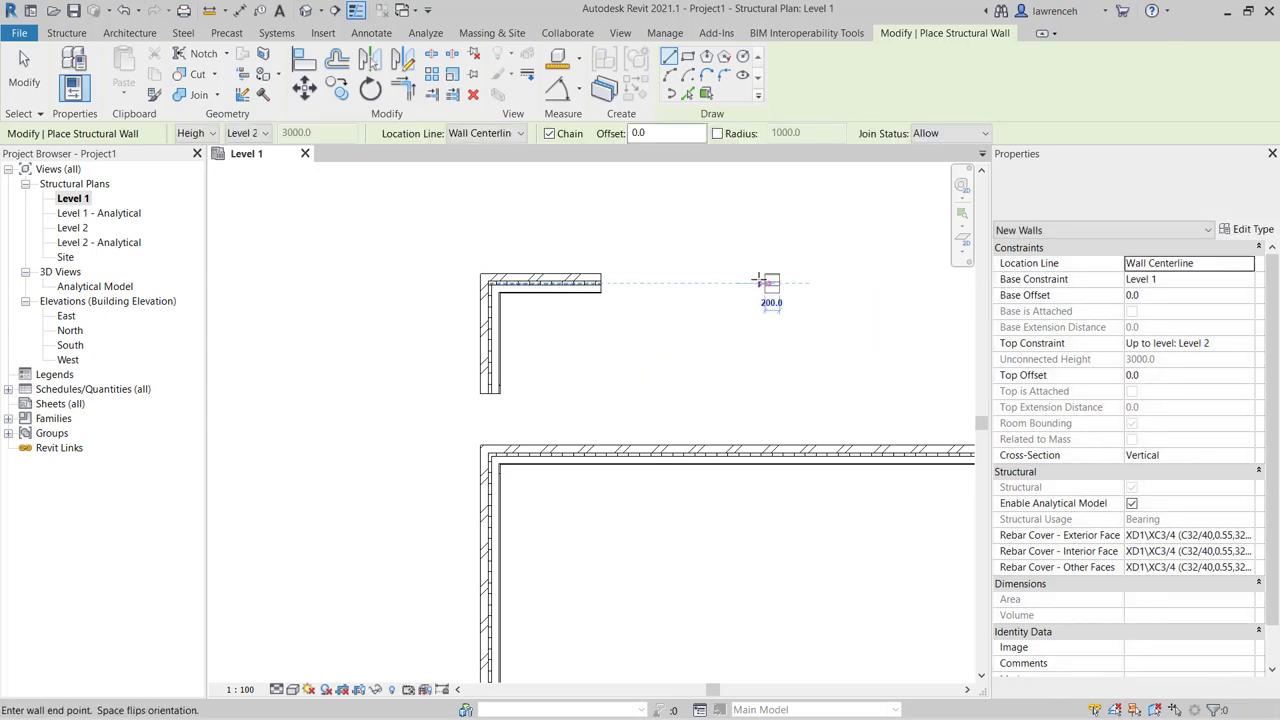
left_click(676, 283)
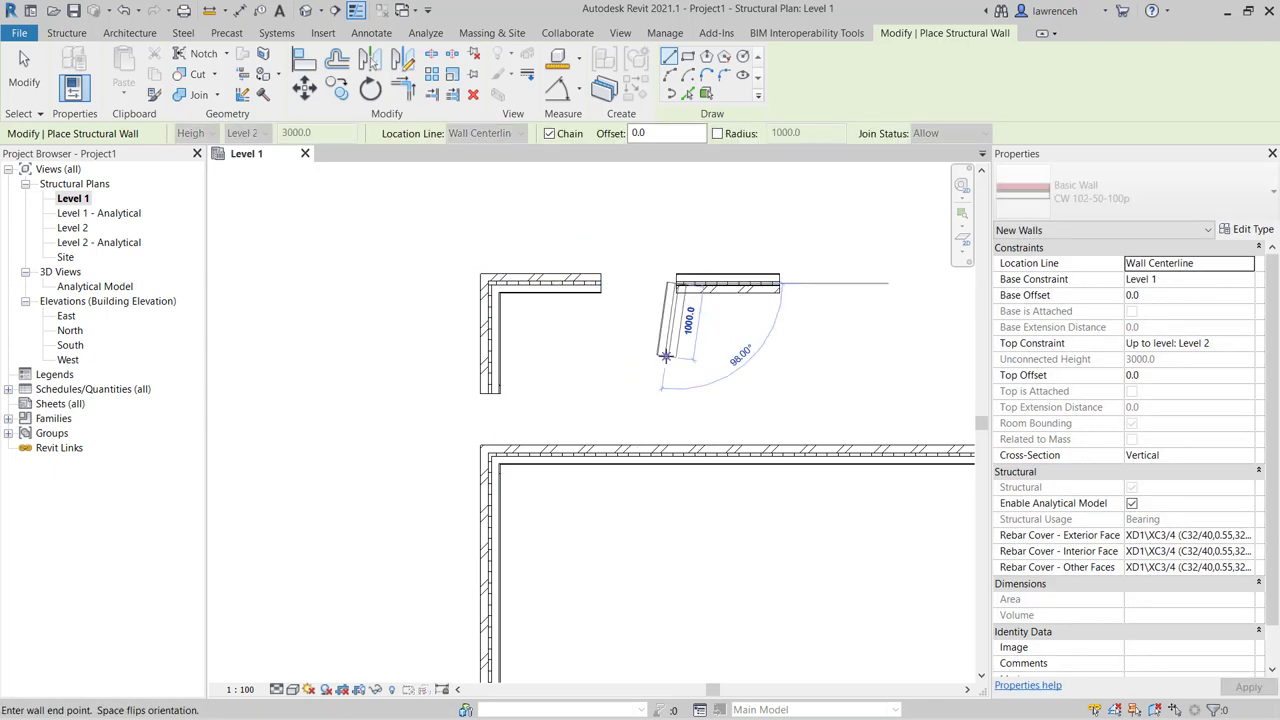
left_click(676, 393)
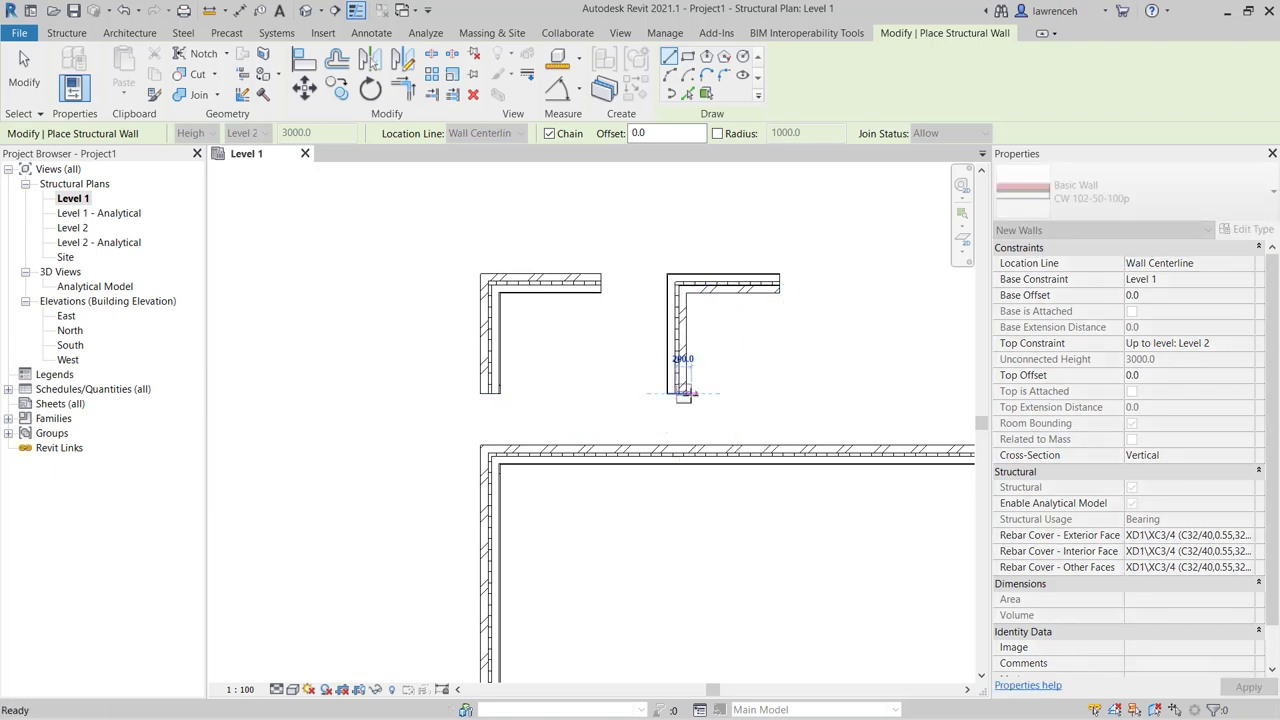
key("Escape")
key("Escape")
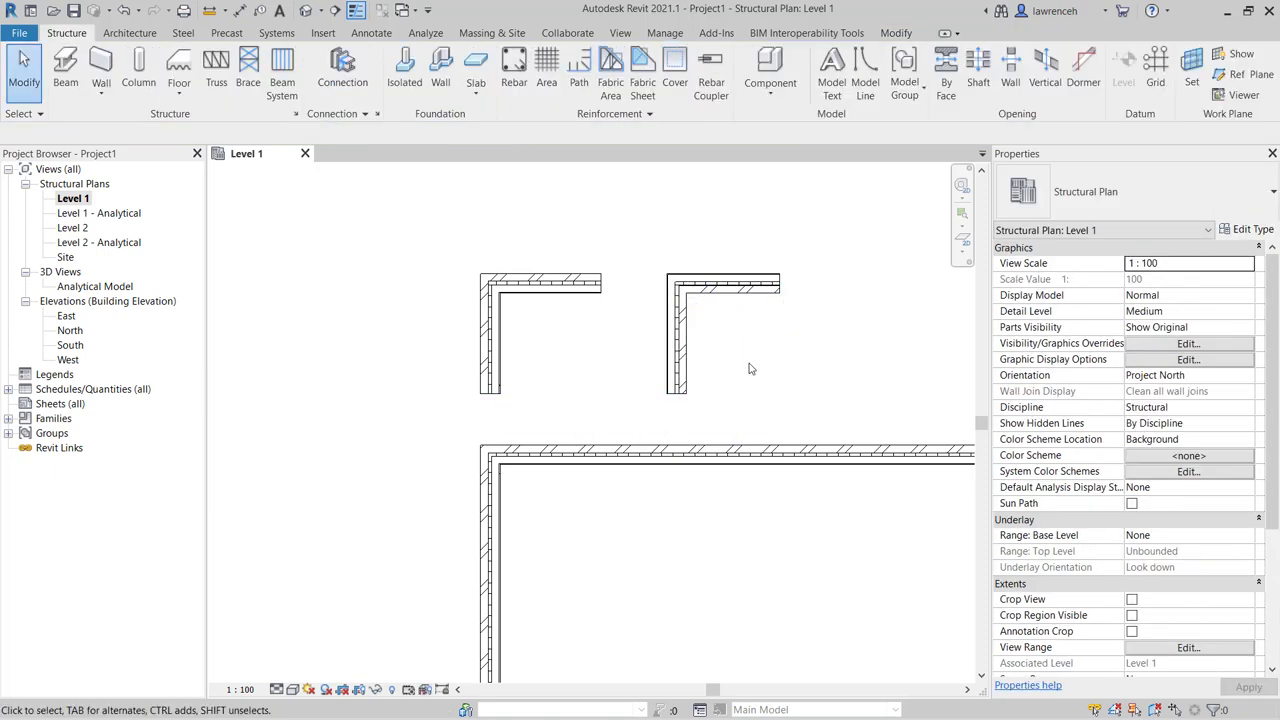
left_click(746, 301)
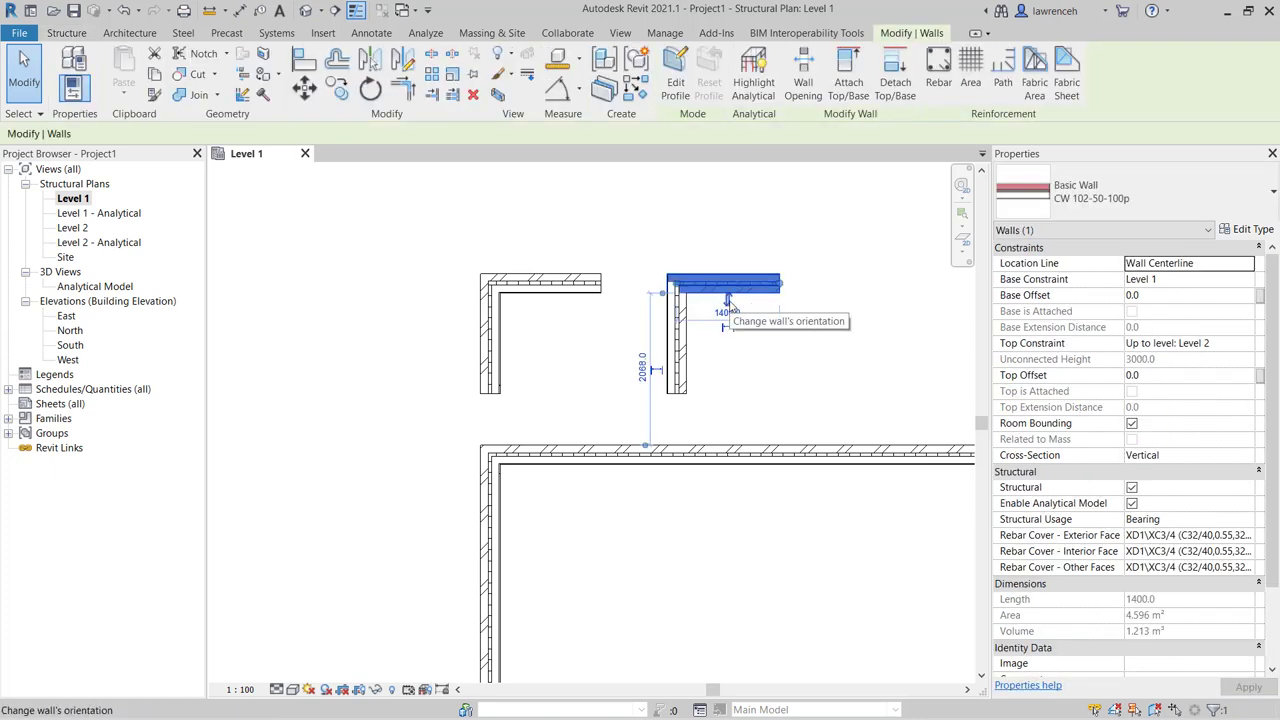
left_click(692, 358)
left_click(802, 344)
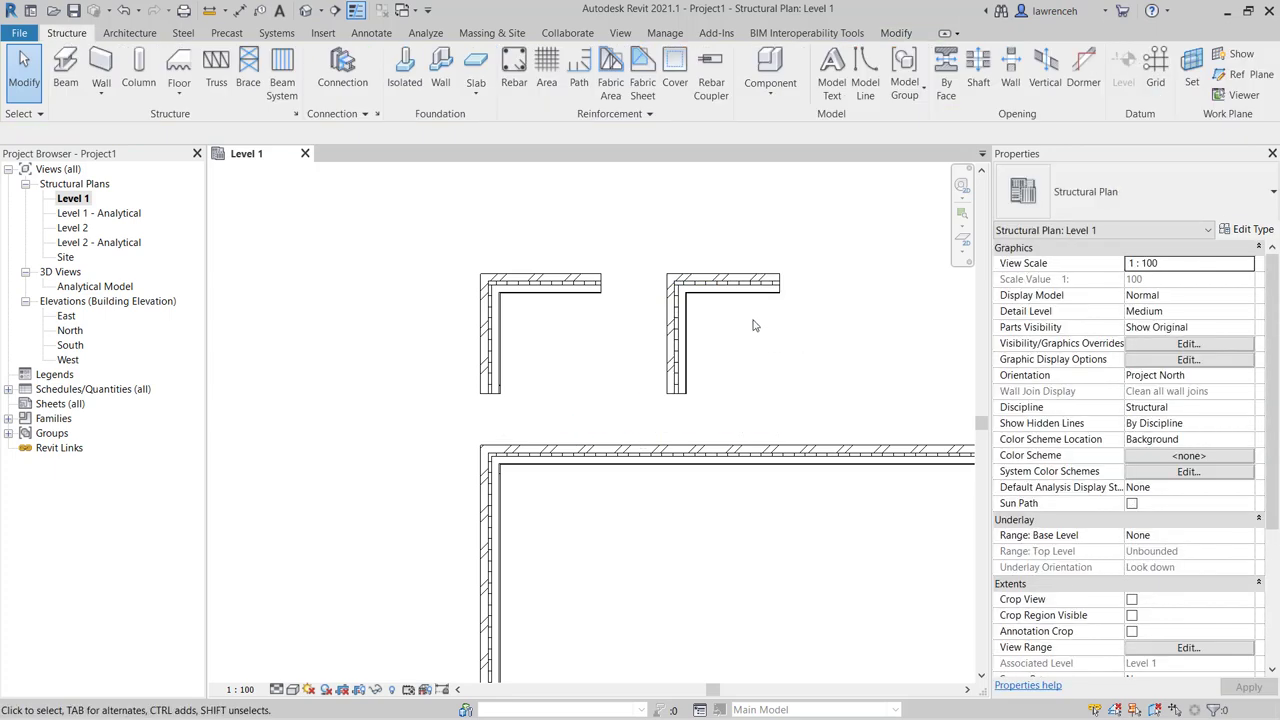
scroll(736, 316, "down", 1)
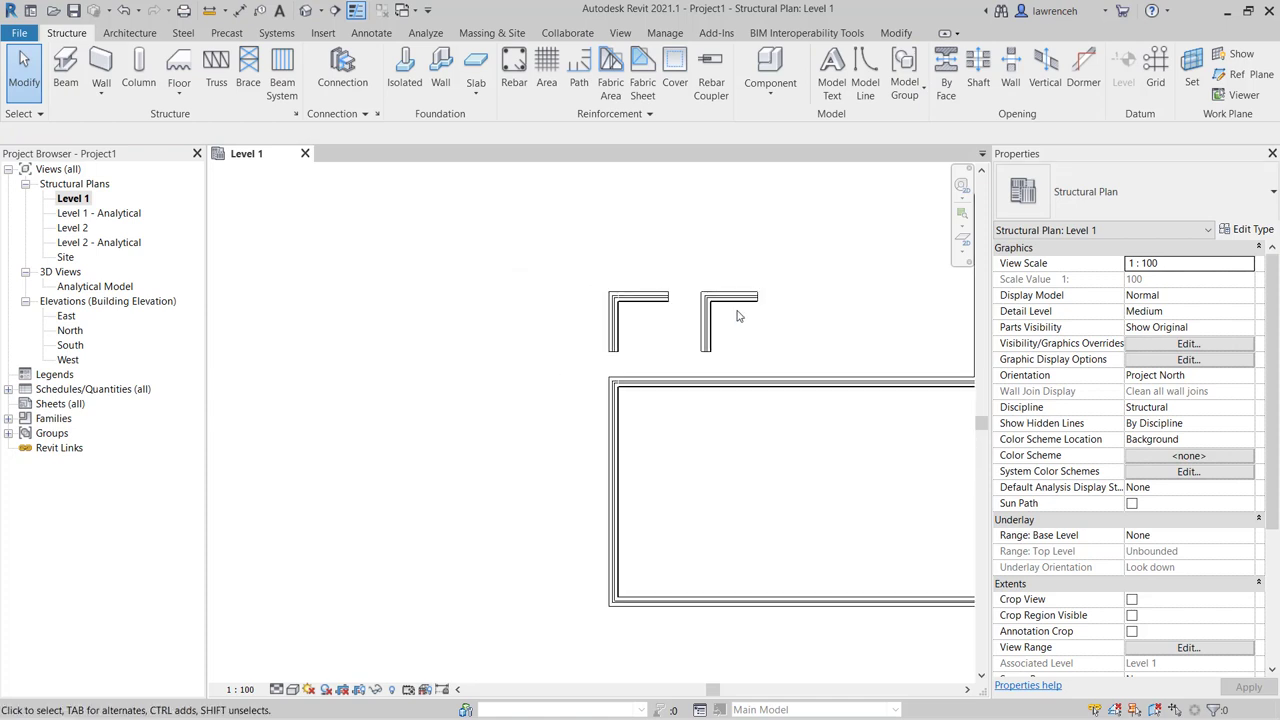
scroll(717, 400, "down", 1)
scroll(508, 408, "down", 1)
middle_click_drag(559, 434, 514, 429)
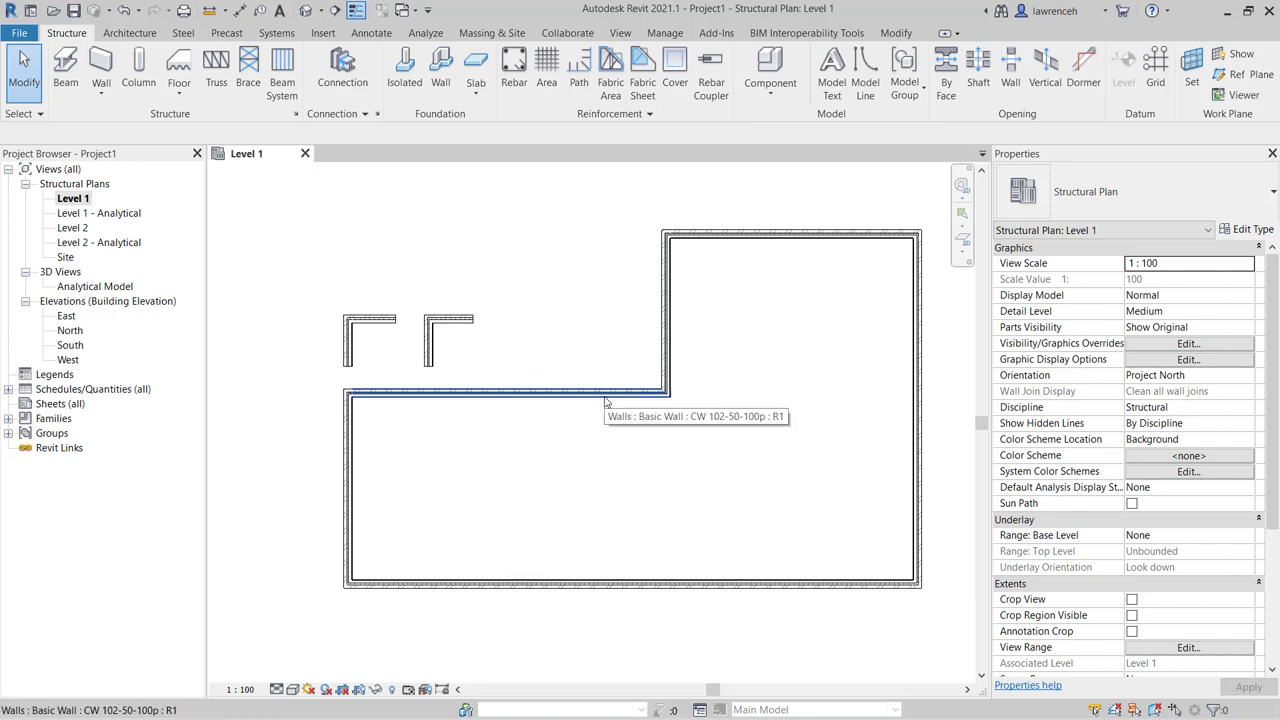
key("Tab")
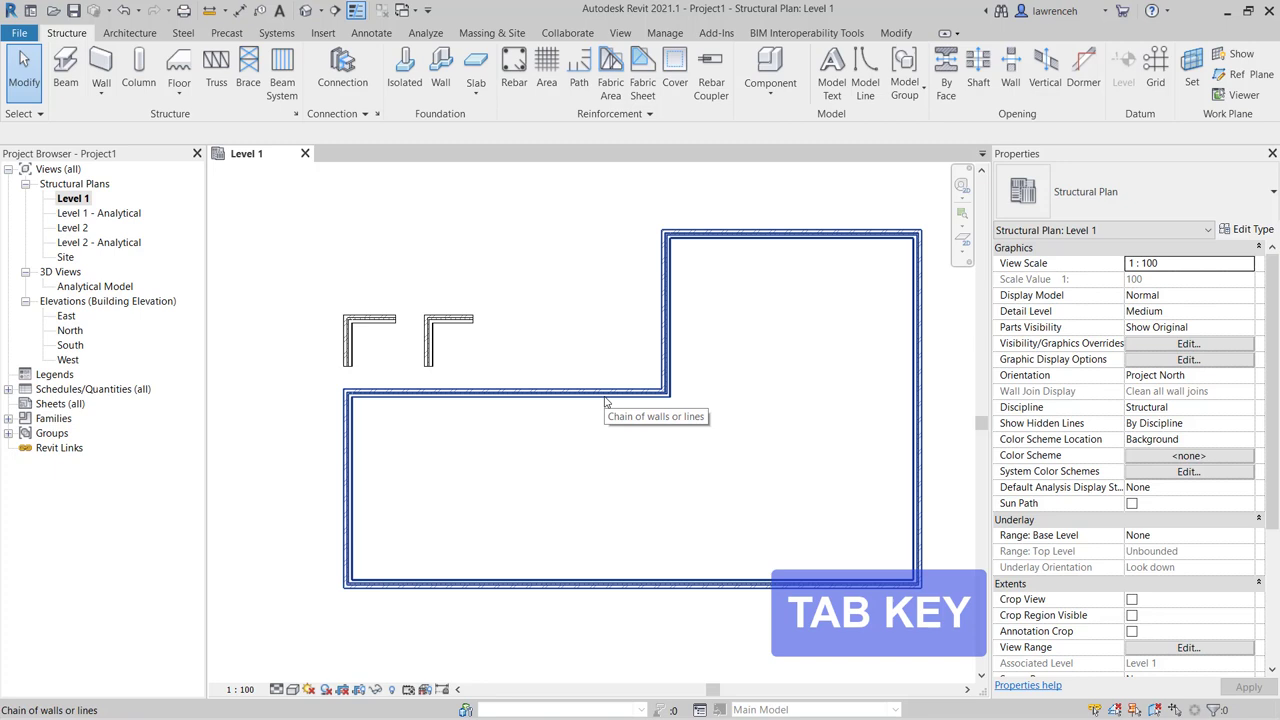
left_click(605, 400)
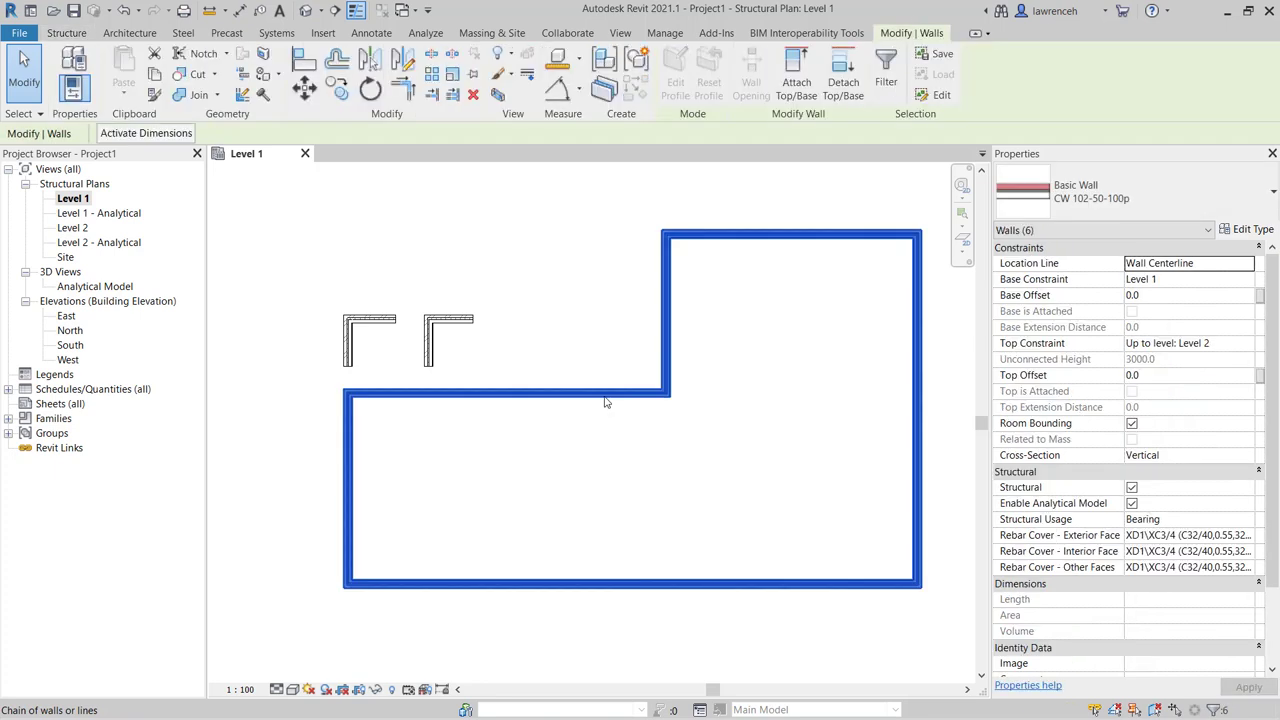
key("space")
left_click(640, 448)
scroll(670, 397, "up", 3)
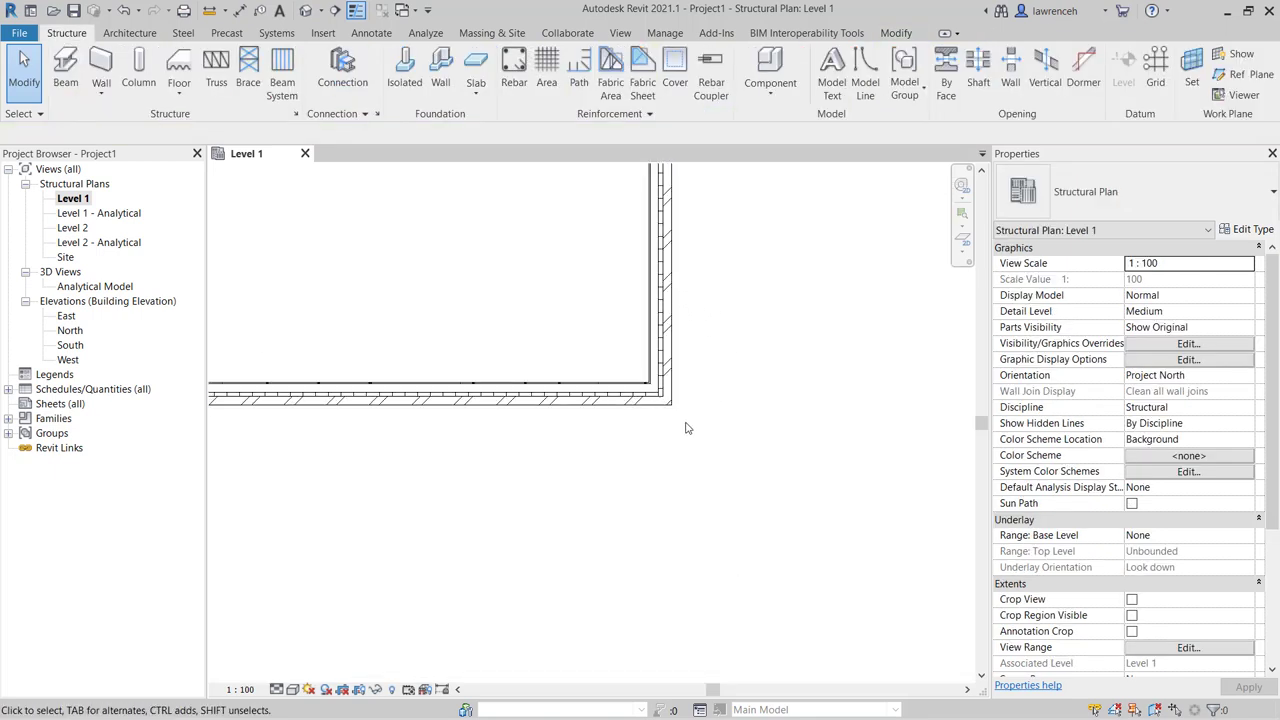
scroll(596, 422, "down", 2)
scroll(564, 430, "down", 2)
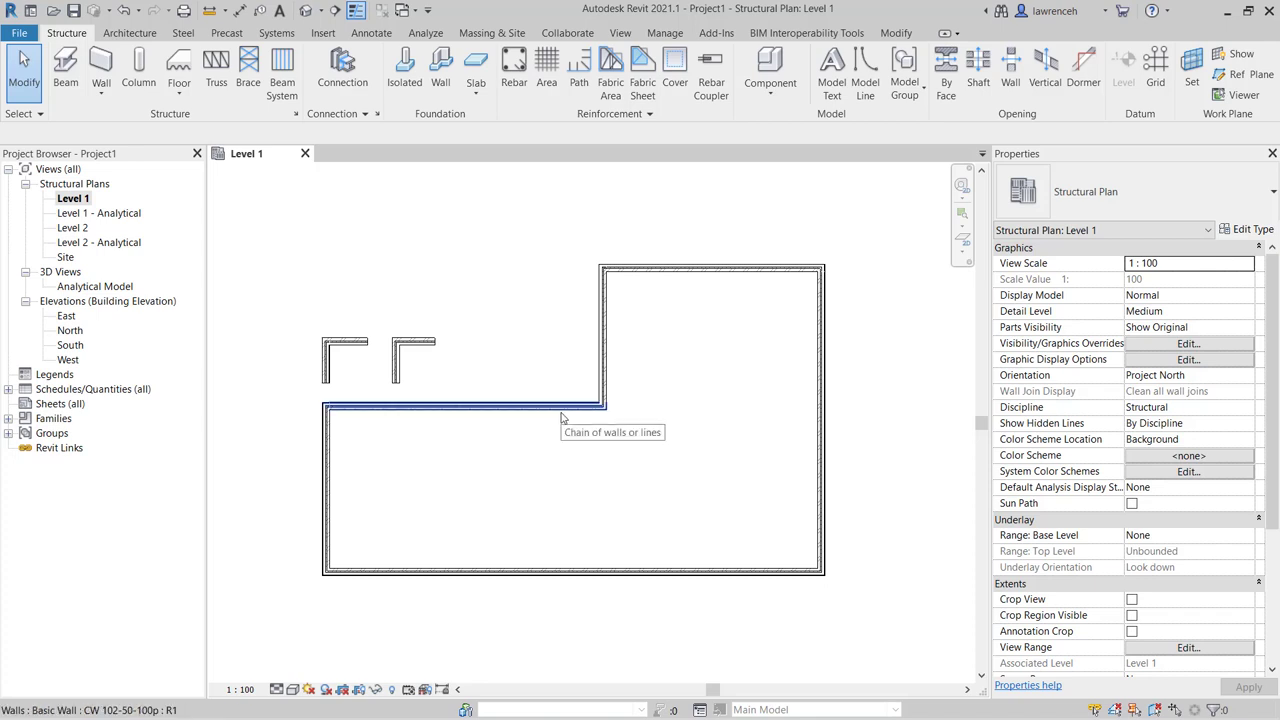
key("Tab")
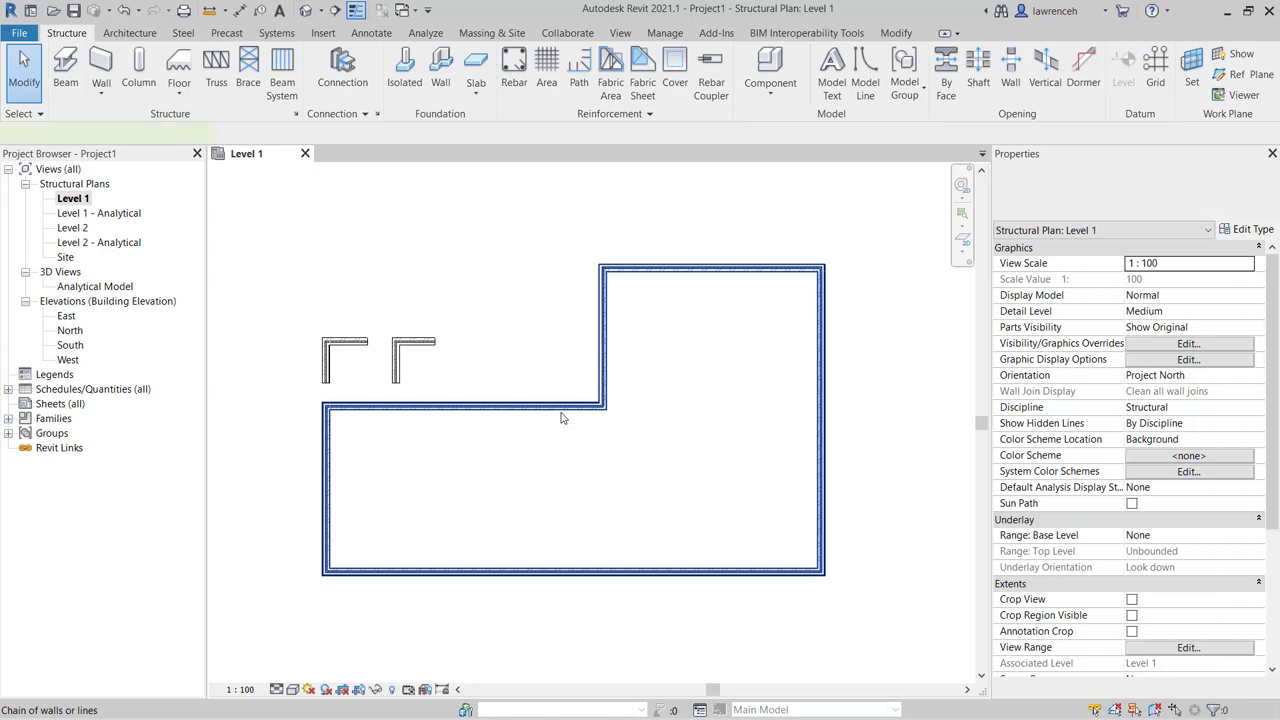
left_click(561, 417)
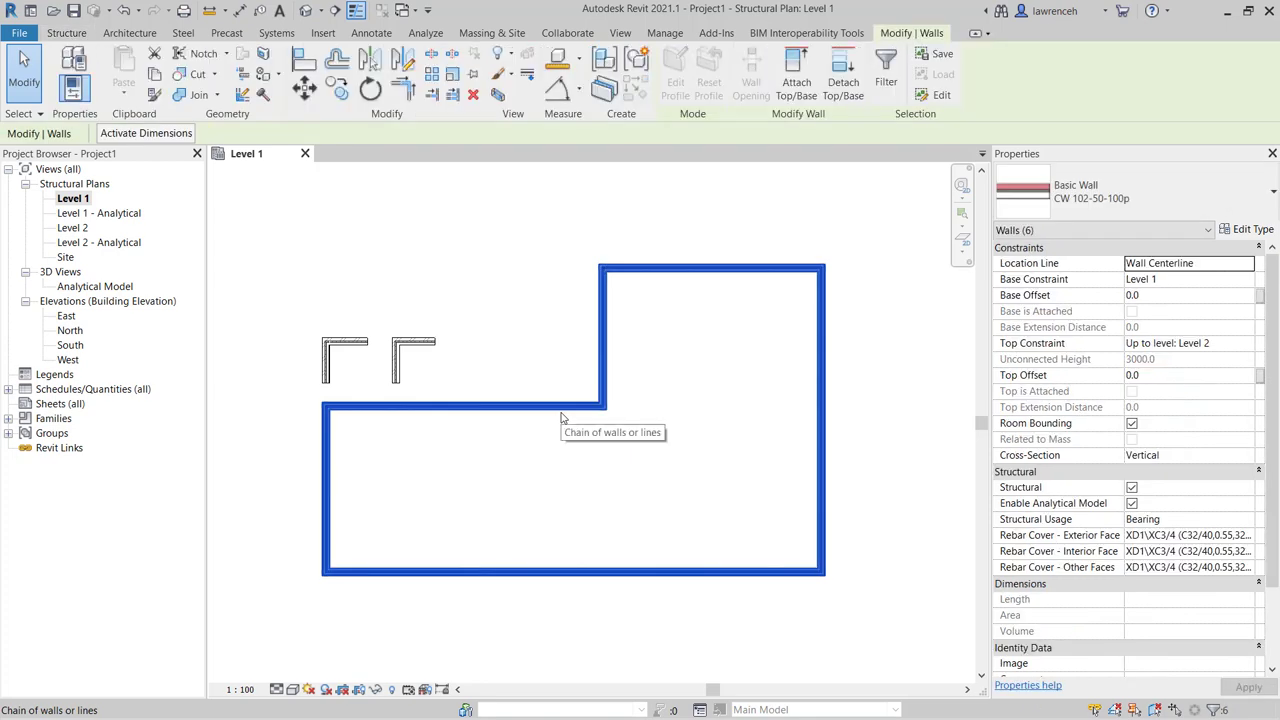
left_click(593, 473)
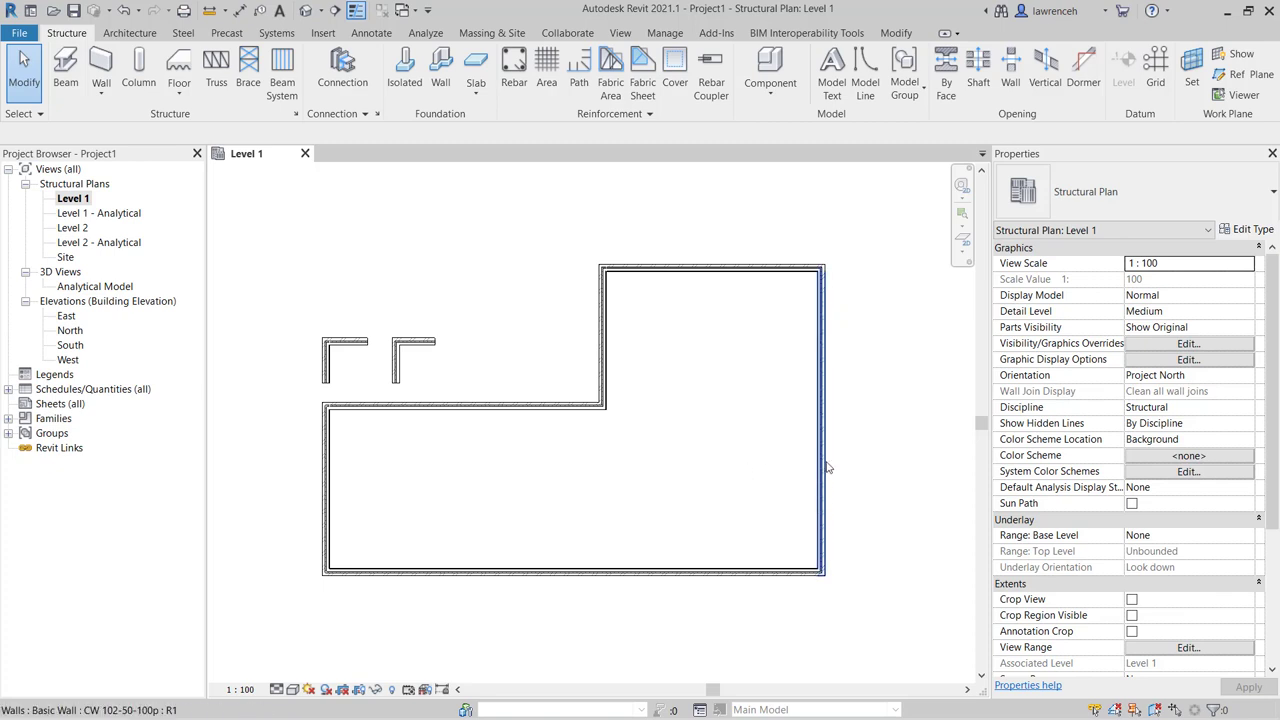
Step: Select the loop's right wall to show its 7636 temporary dimension
left_click(825, 380)
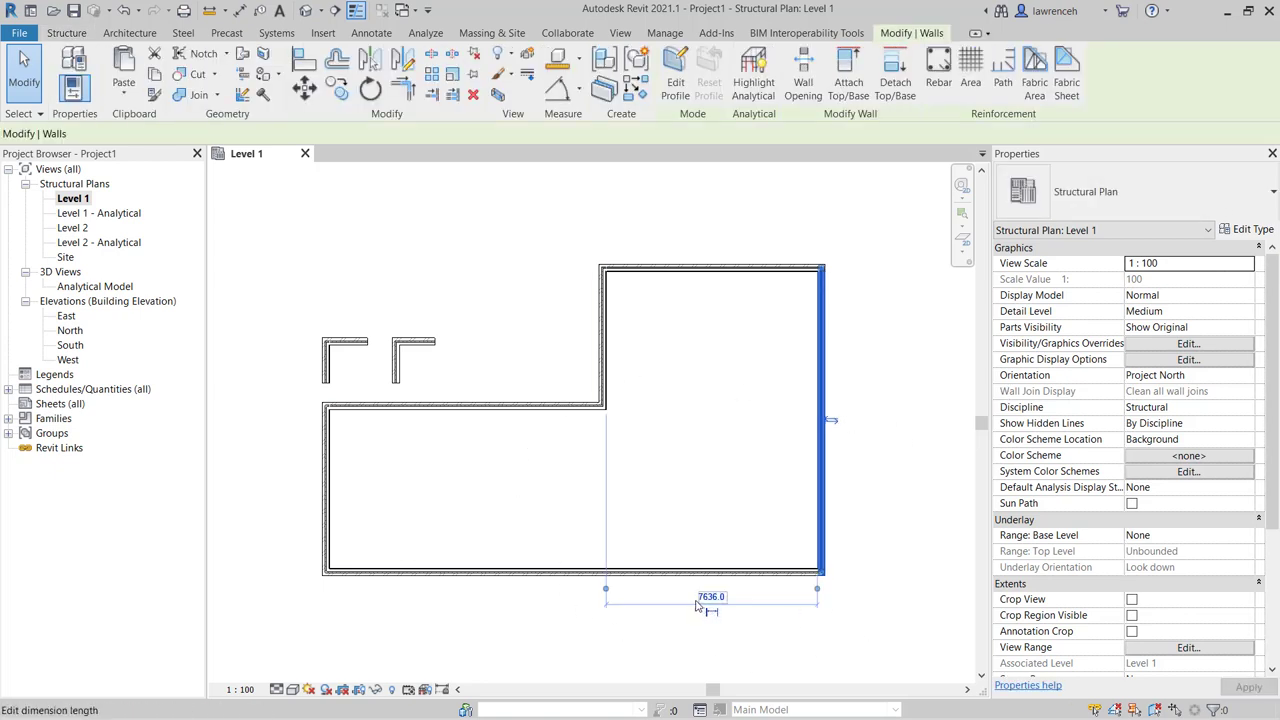
scroll(790, 651, "up", 2)
scroll(790, 651, "up", 1)
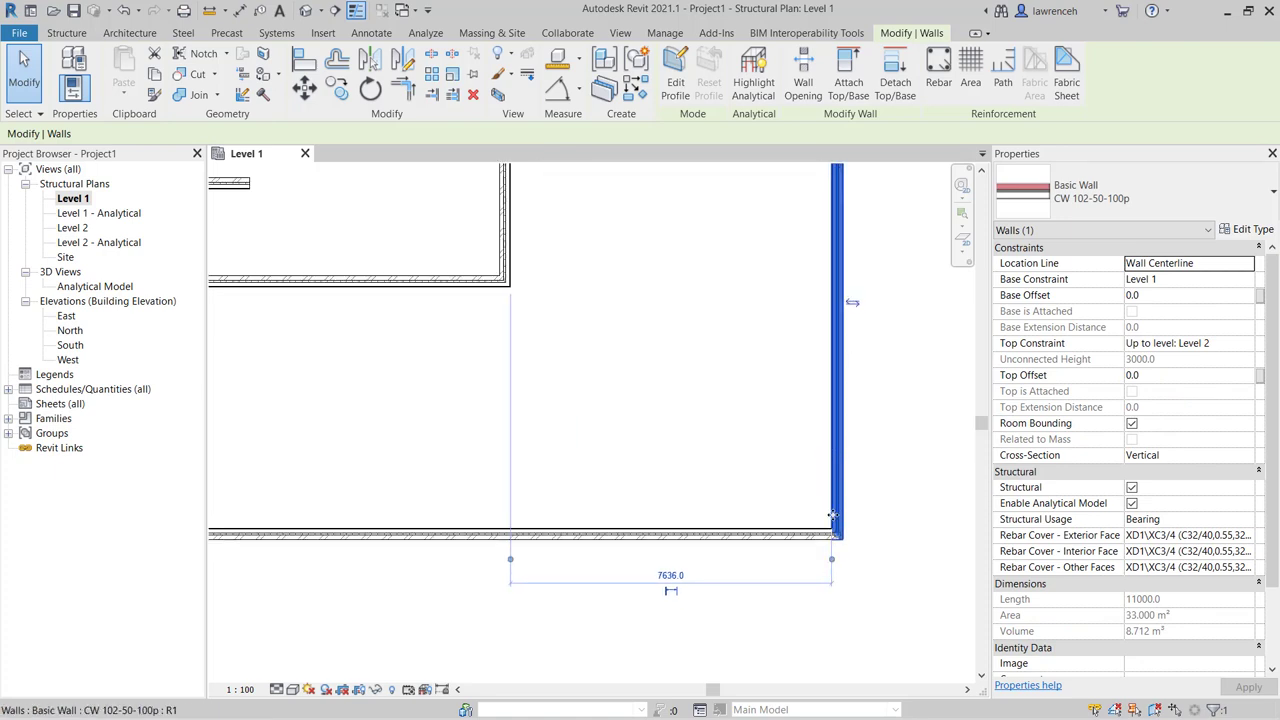
scroll(830, 580, "down", 1)
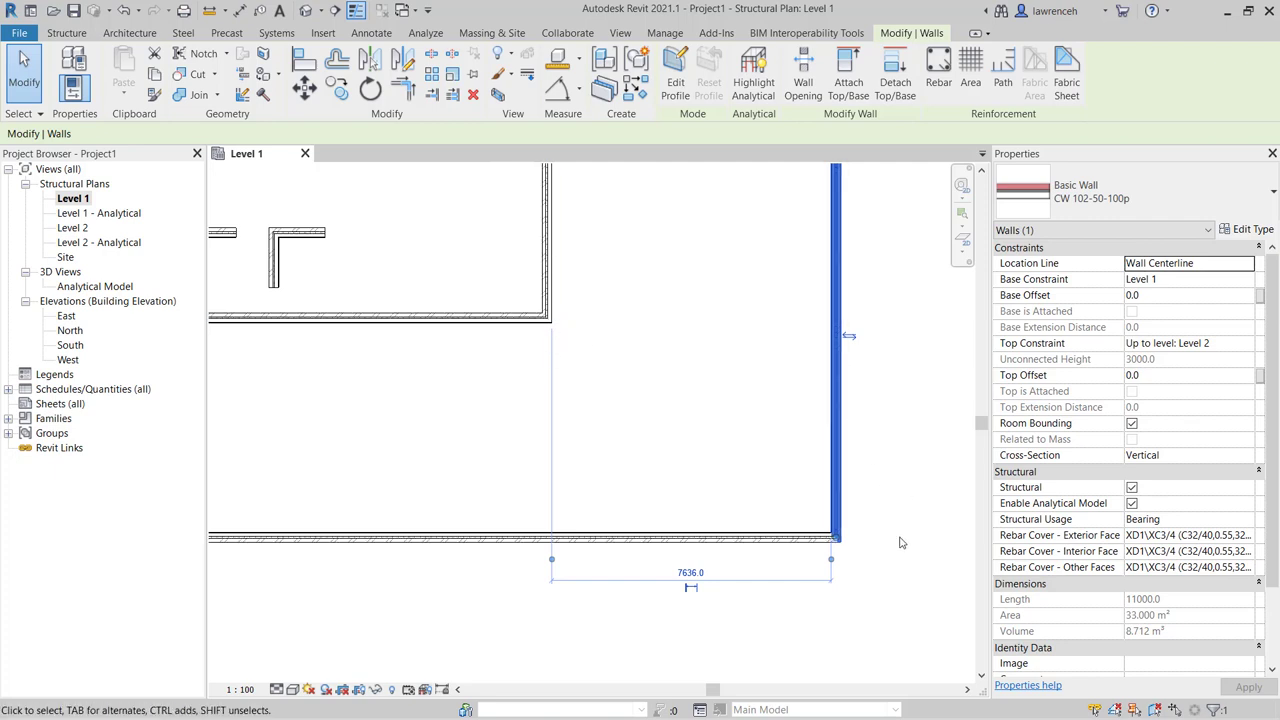
scroll(909, 543, "down", 1)
scroll(880, 520, "down", 1)
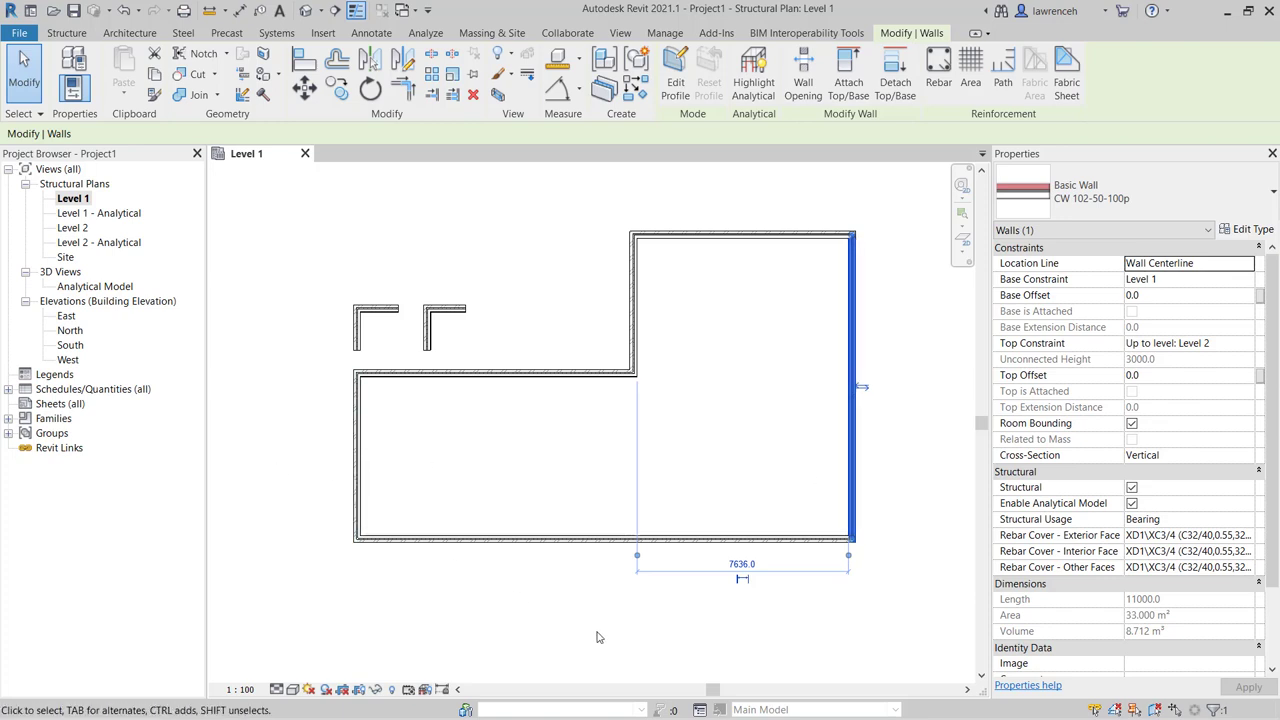
scroll(455, 568, "up", 2)
Step: Set the distance between the left and right walls to 20000 and make that dimension permanent
middle_click_drag(674, 651, 796, 577)
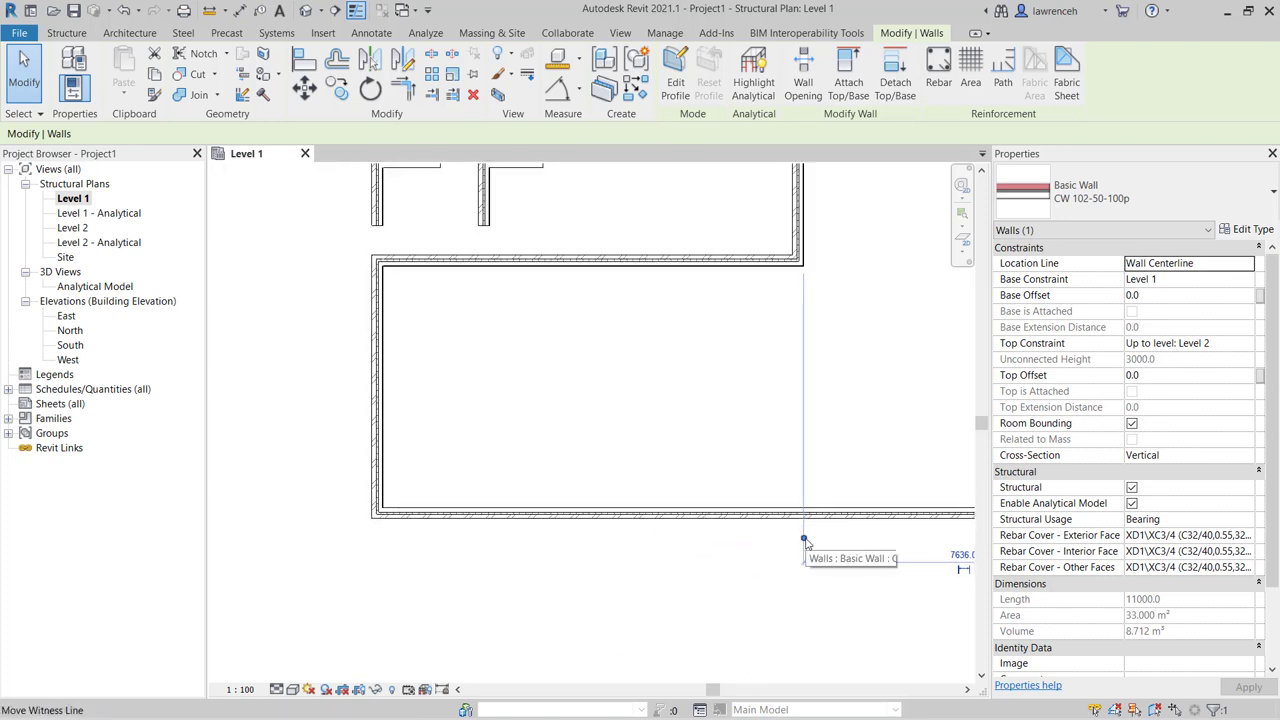
mouse_move(803, 561)
left_mouse_down()
mouse_move(755, 565)
mouse_move(374, 500)
left_mouse_up()
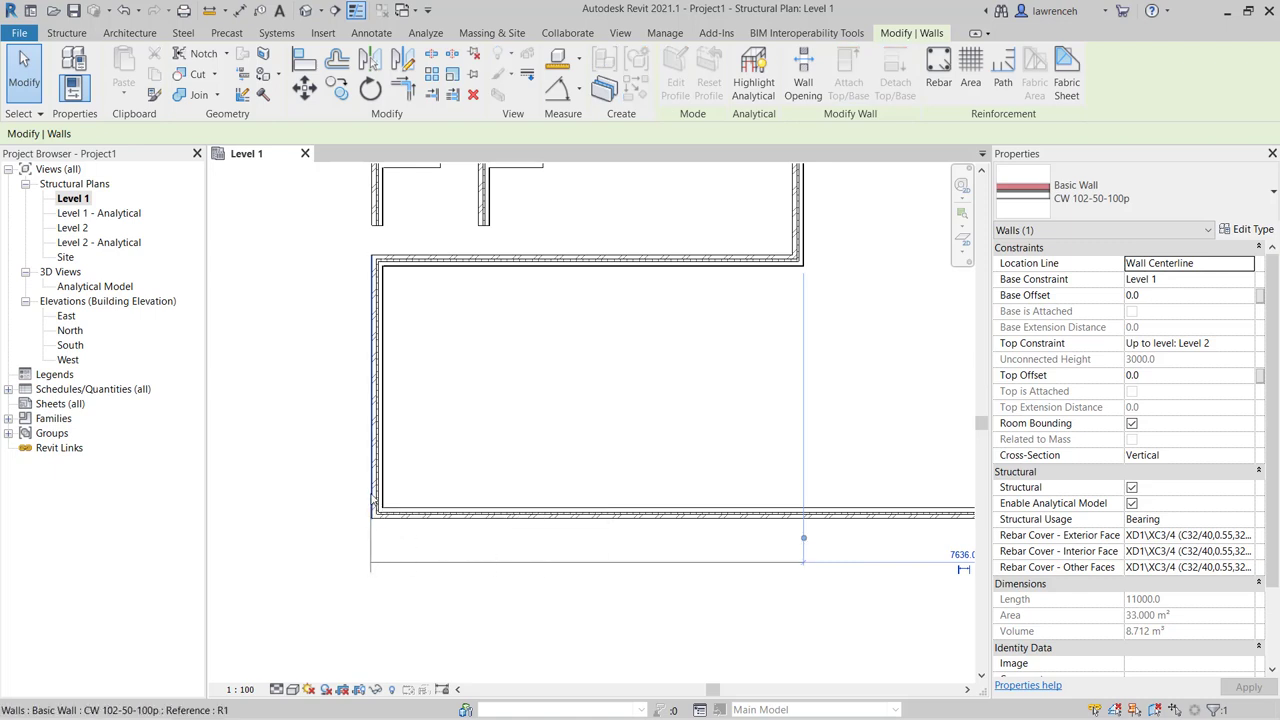
left_click_drag(374, 500, 374, 500)
scroll(908, 557, "down", 3)
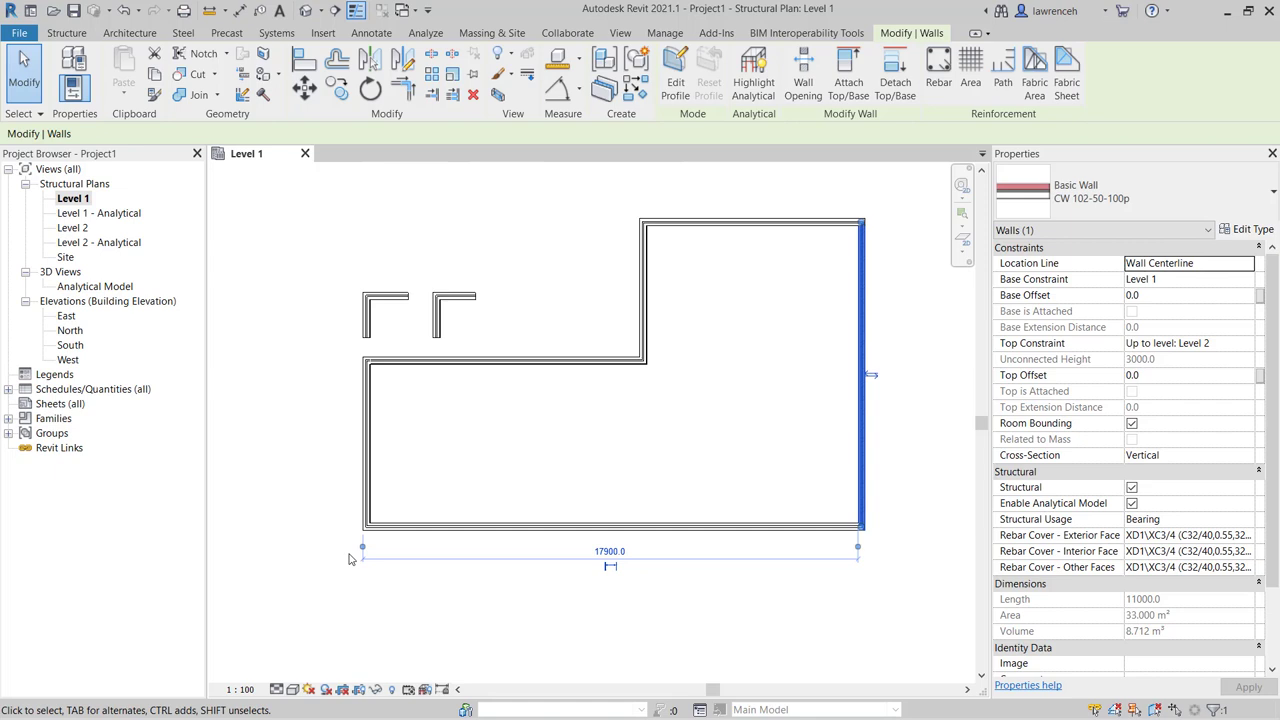
scroll(908, 557, "up", 4)
left_click_drag(802, 544, 818, 485)
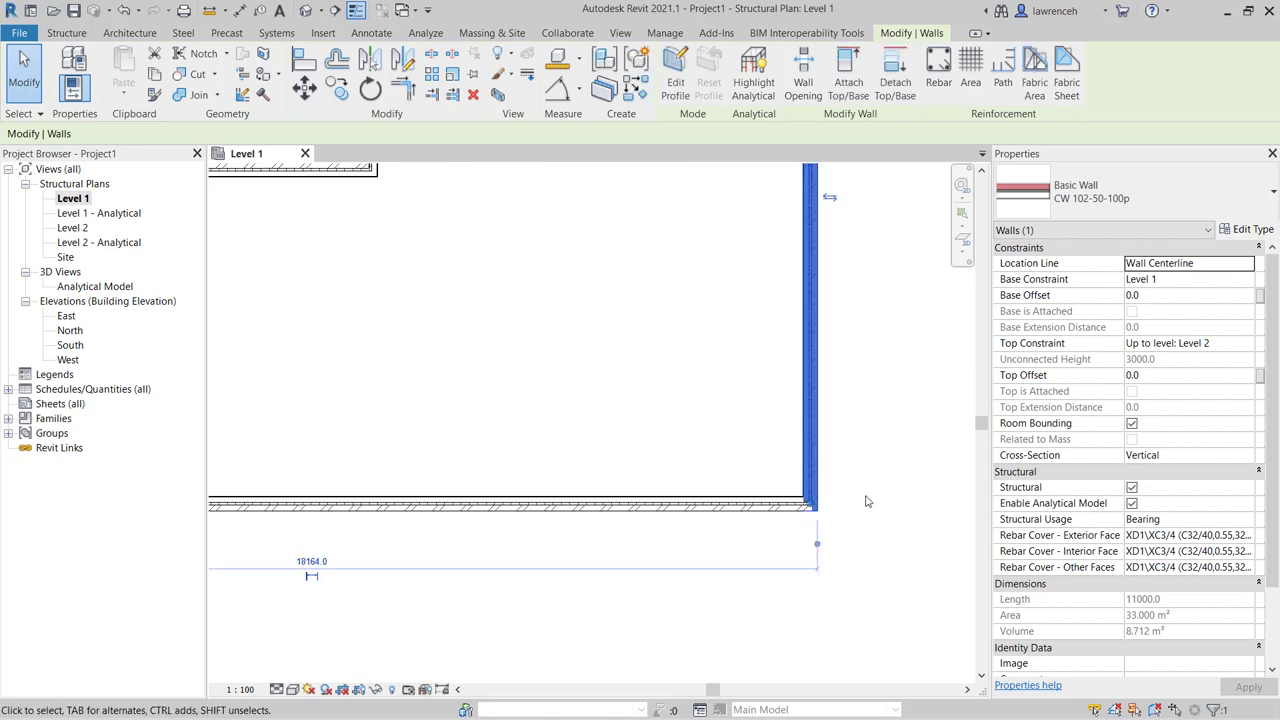
scroll(870, 500, "down", 1)
left_click(507, 545)
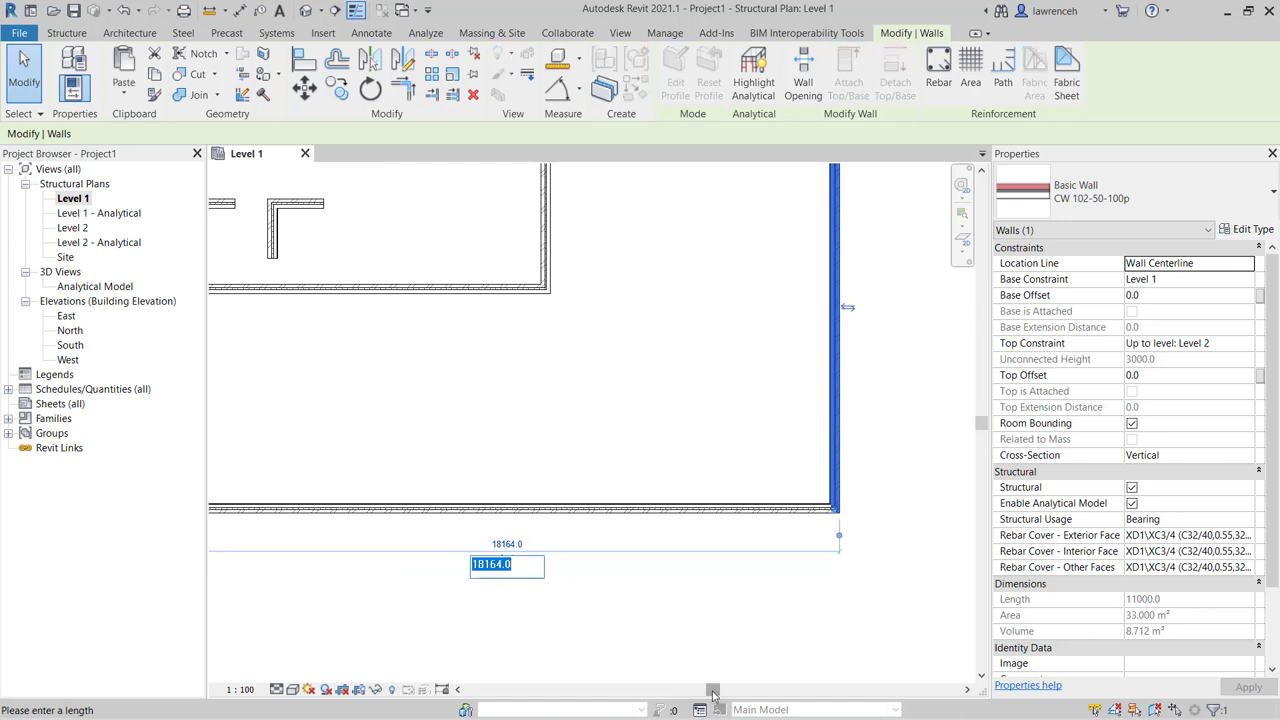
type("20000")
key("Return")
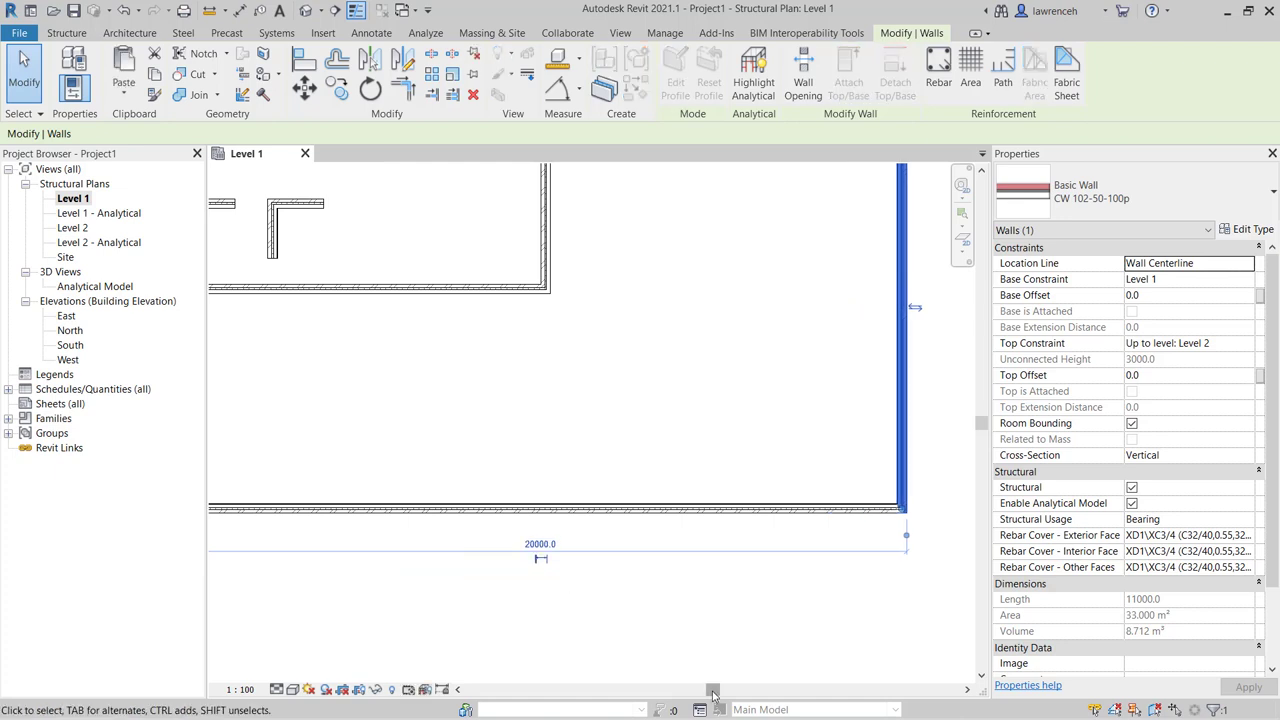
scroll(920, 273, "down", 2)
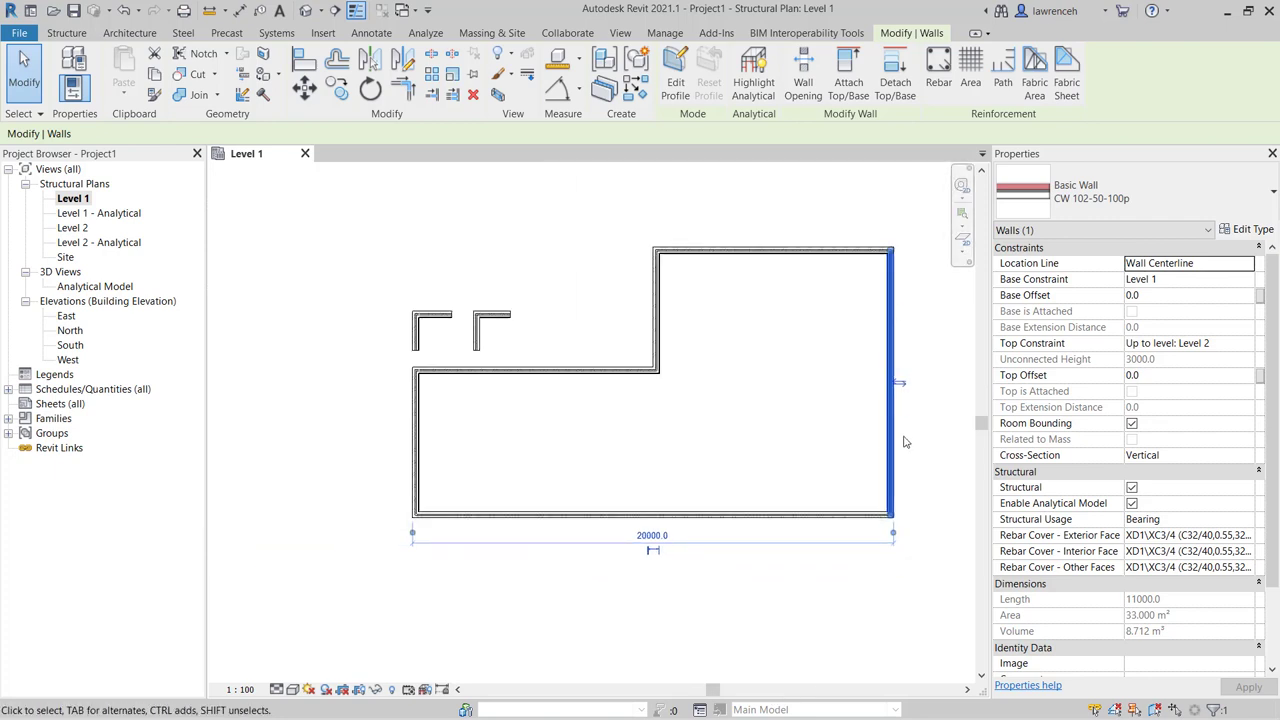
left_click(653, 557)
left_click(660, 579)
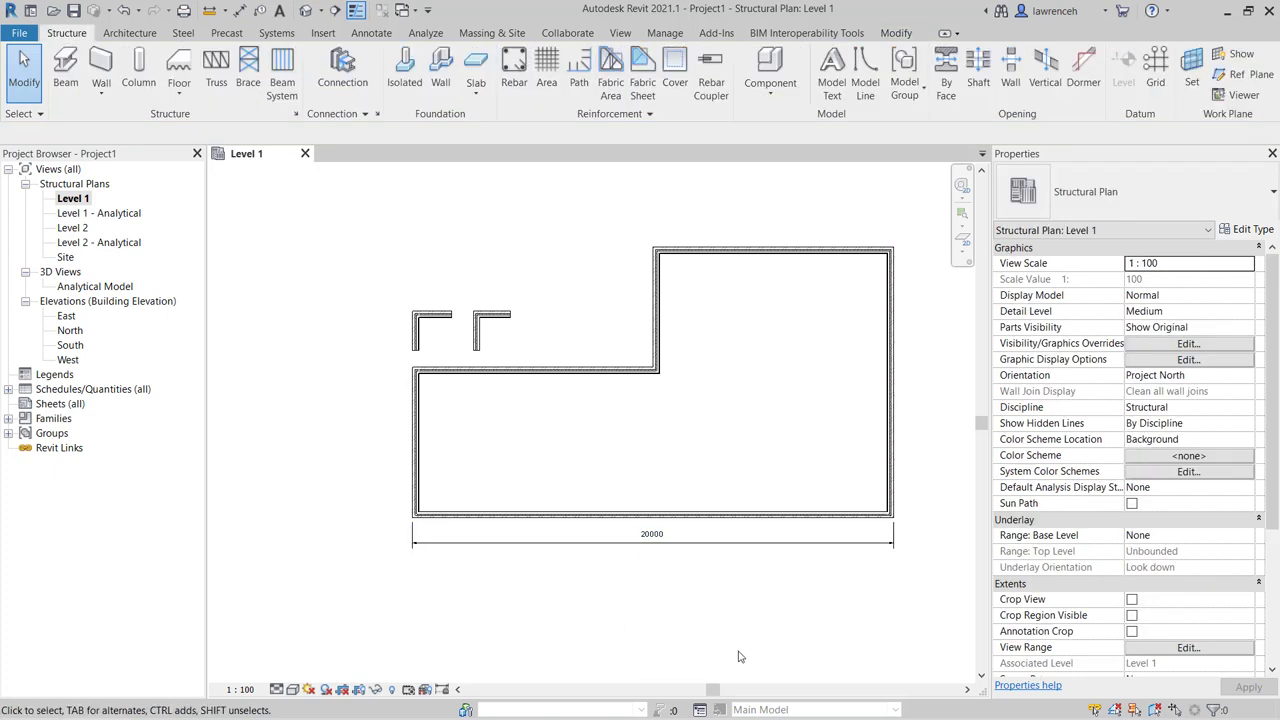
Step: Move the top wall so it sits 10000 above the bottom wall
left_click(800, 263)
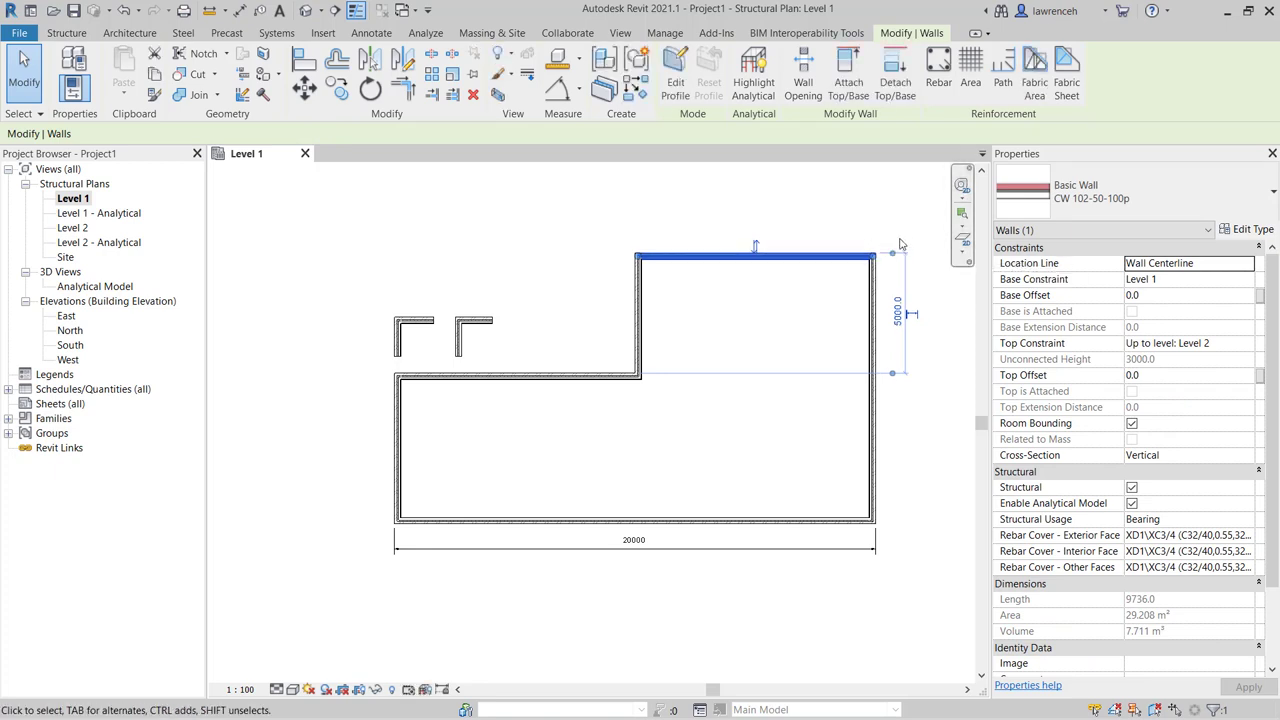
left_click(892, 257)
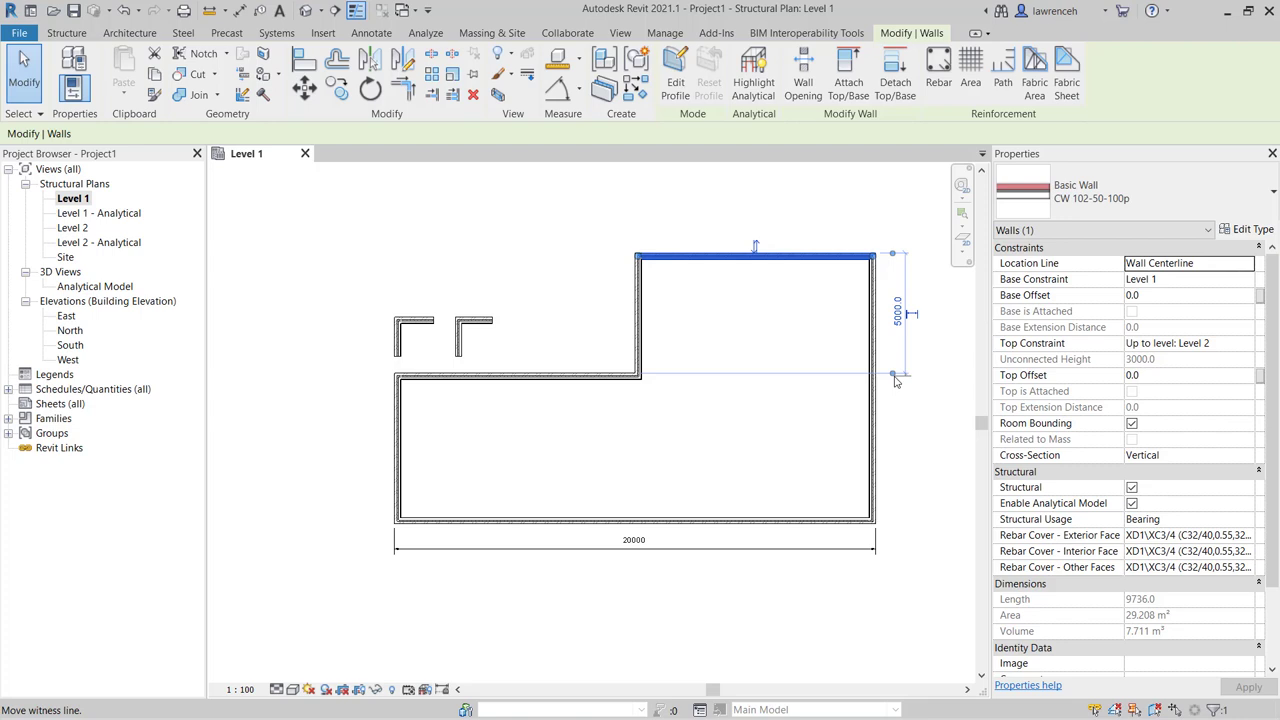
mouse_move(892, 257)
left_mouse_down()
mouse_move(908, 505)
mouse_move(862, 526)
left_mouse_up()
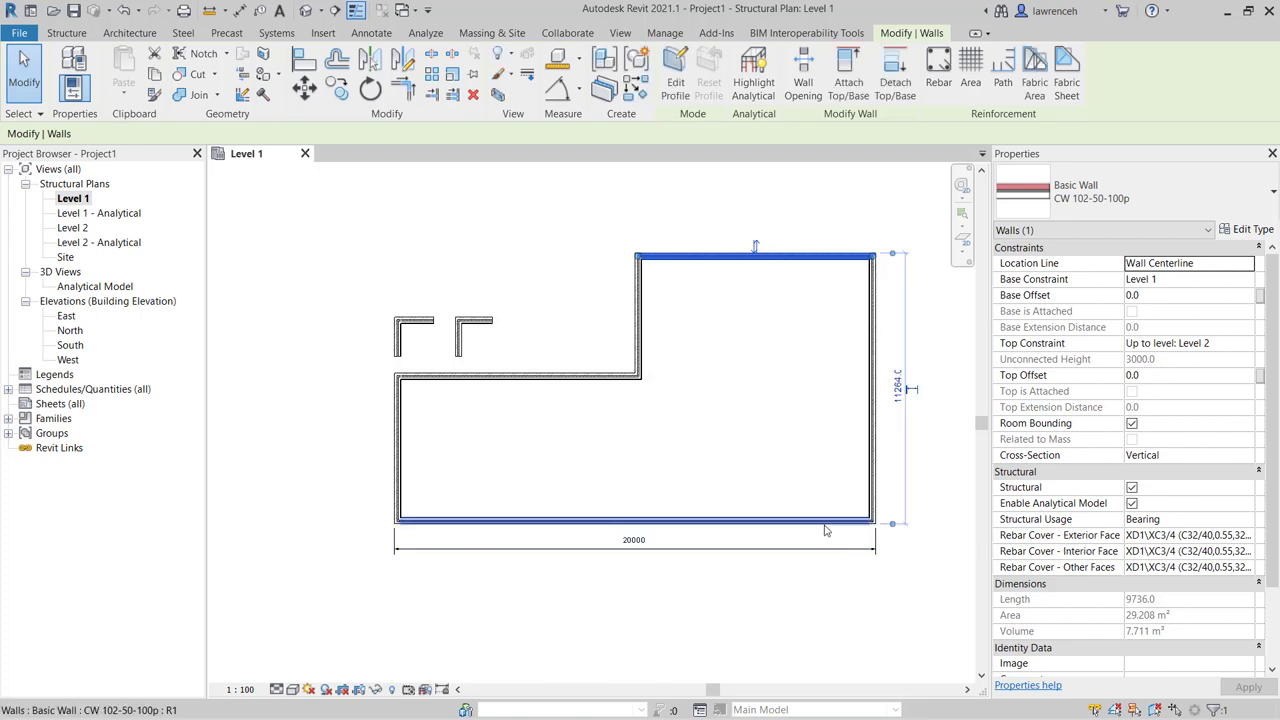
left_click(897, 385)
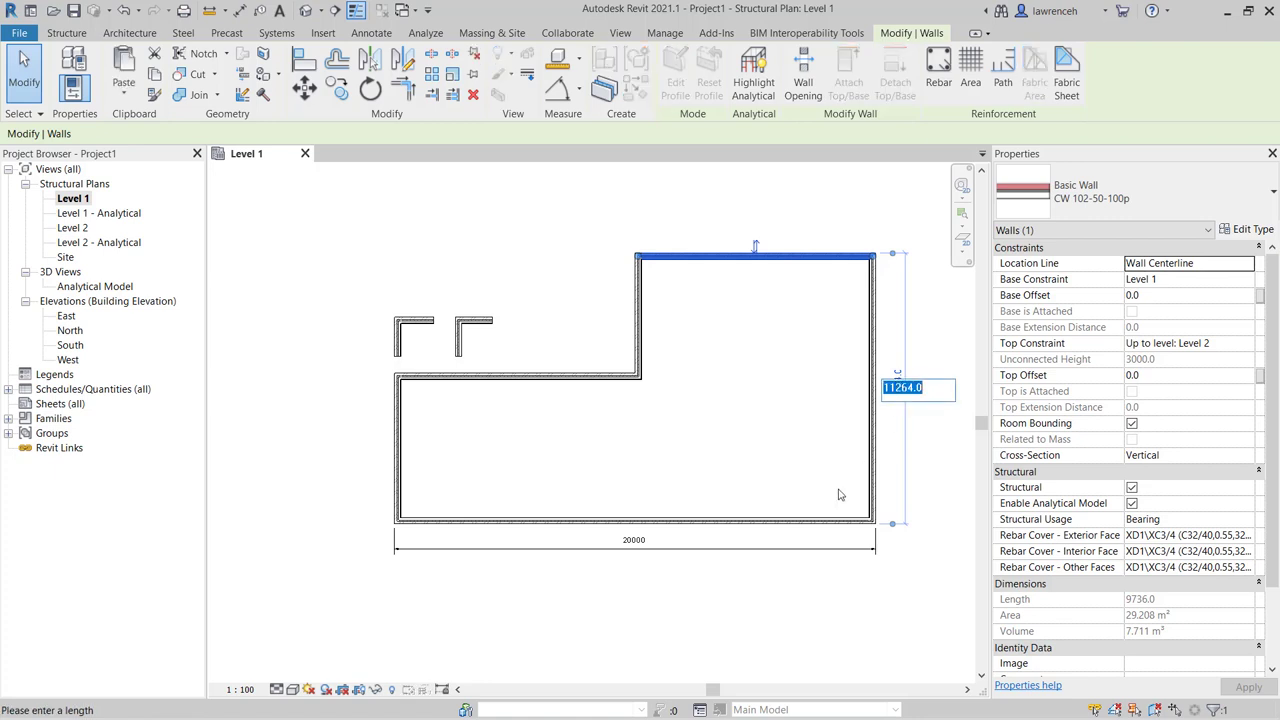
type("10m")
key("Return")
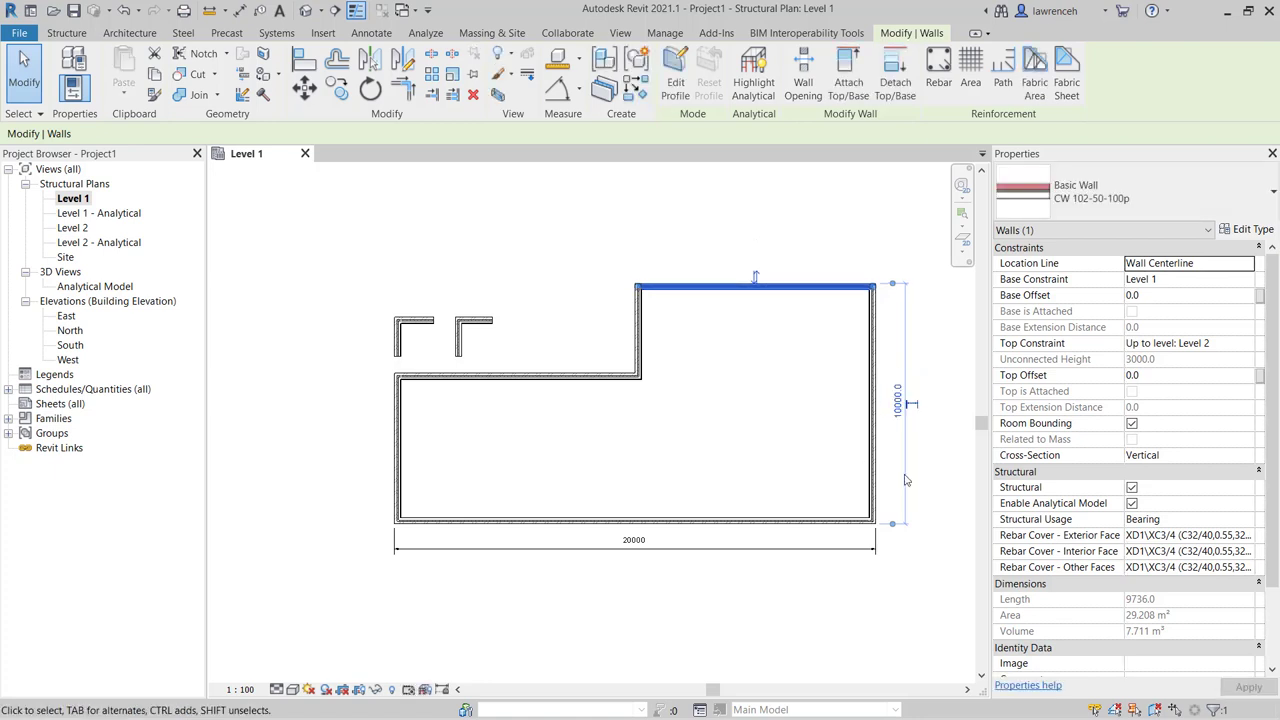
left_click(794, 380)
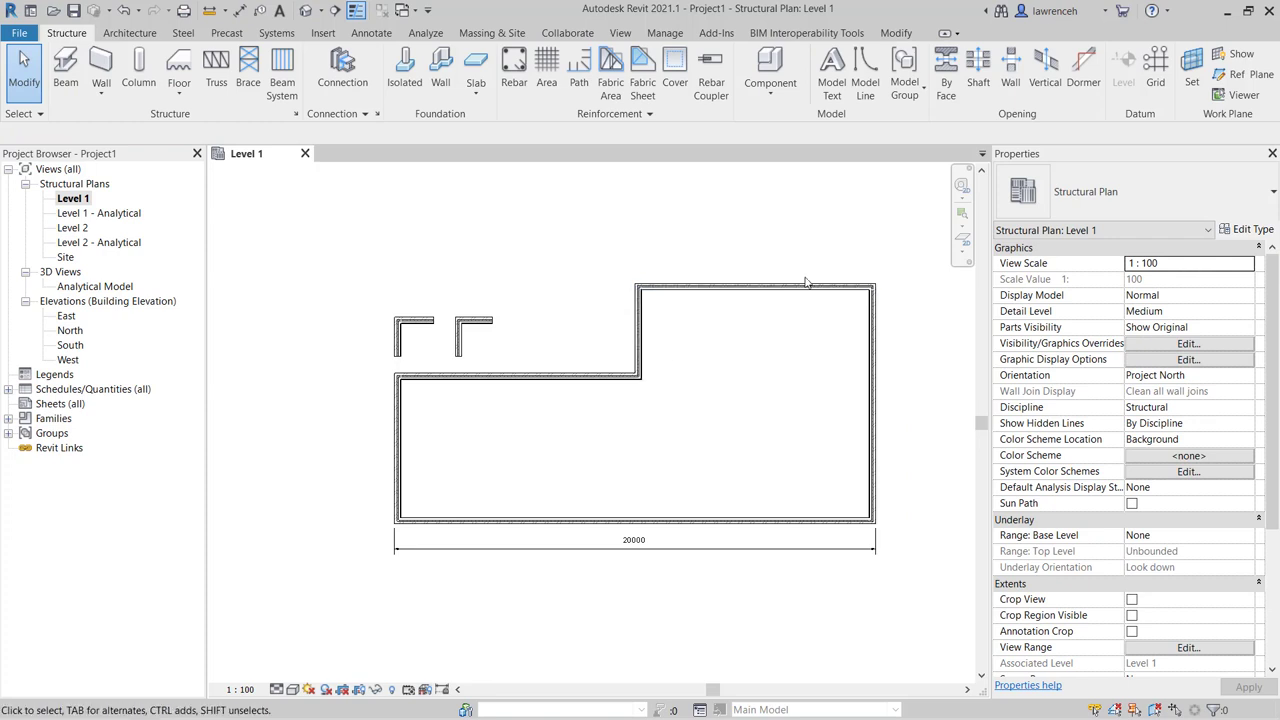